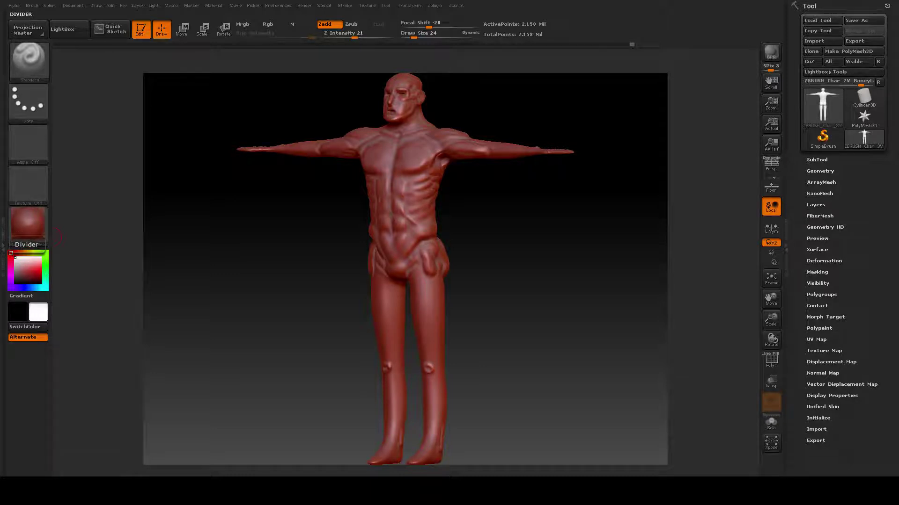
- Open the side tray and dock the Draw palette in it so its floor grid settings are accessible
{"action": "left_click", "coordinate": [3, 244]}
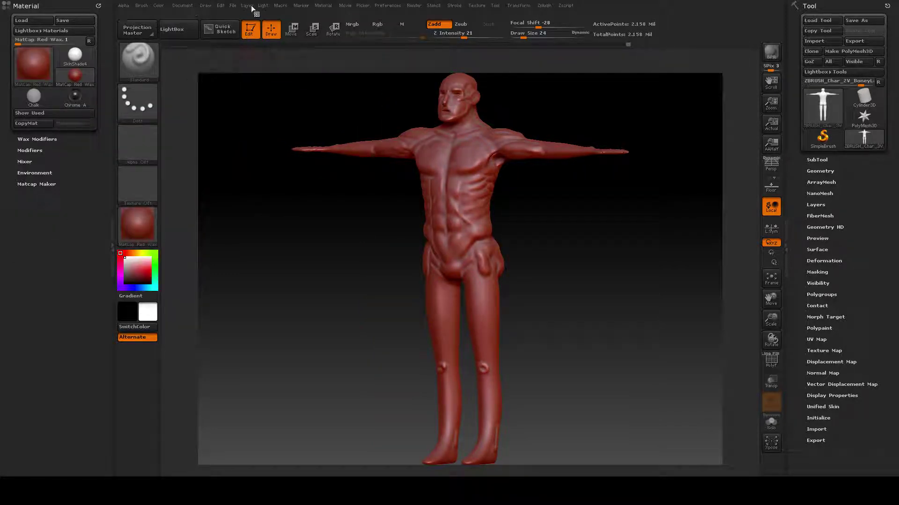
{"action": "left_click", "coordinate": [207, 6]}
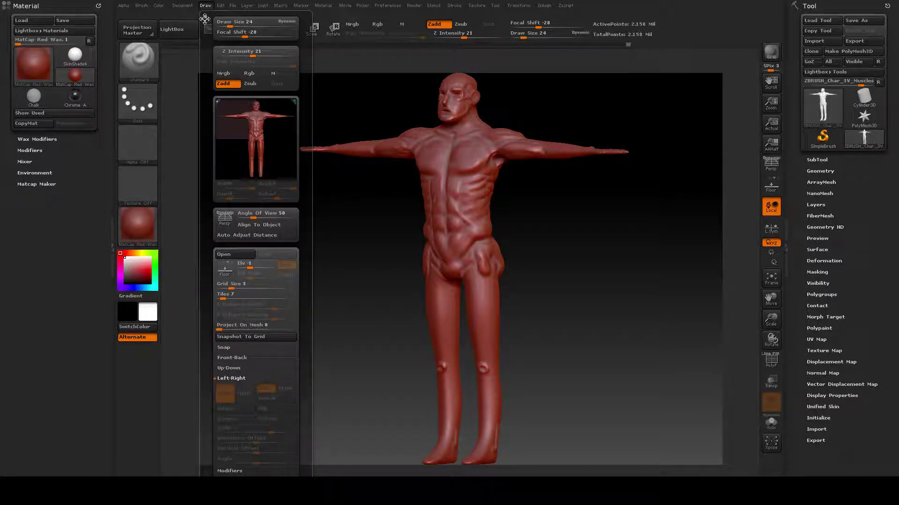
{"action": "mouse_move", "coordinate": [205, 19]}
{"action": "left_mouse_down"}
{"action": "mouse_move", "coordinate": [66, 175]}
{"action": "mouse_move", "coordinate": [33, 249]}
{"action": "left_mouse_up"}
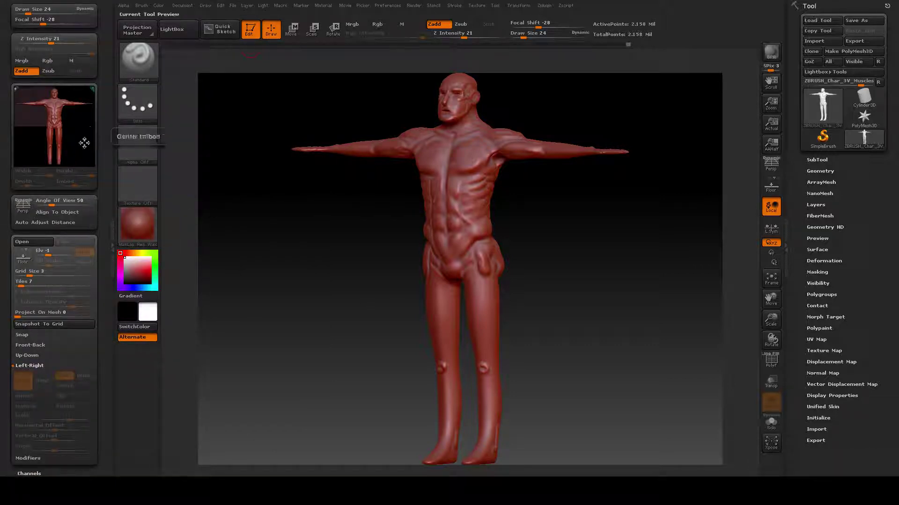
{"action": "left_click_drag", "start_coordinate": [101, 94], "coordinate": [105, 49]}
{"action": "left_click_drag", "start_coordinate": [95, 84], "coordinate": [99, 108]}
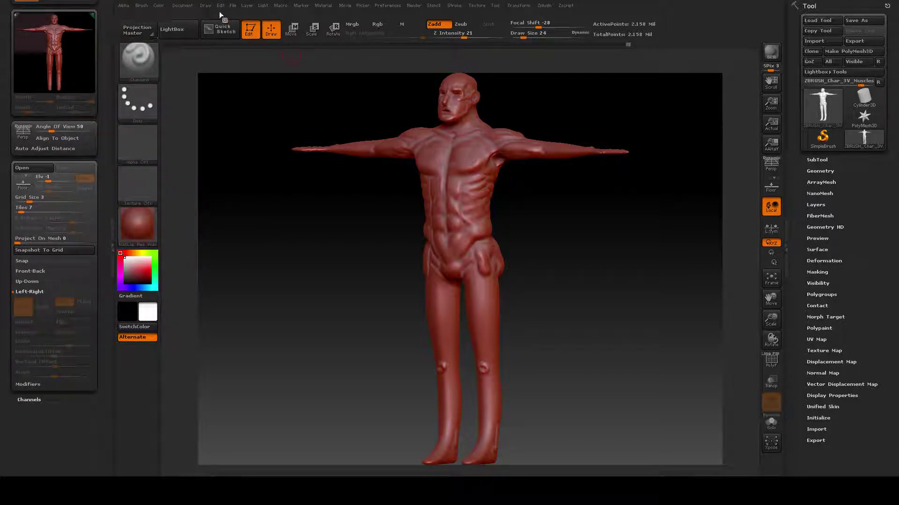
{"action": "left_click_drag", "start_coordinate": [108, 322], "coordinate": [108, 329]}
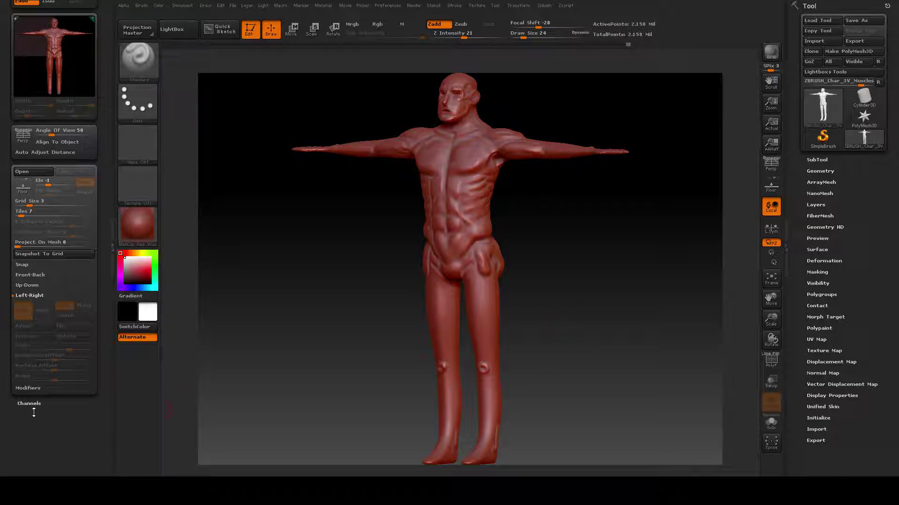
- Turn on the floor grid and expand its Left-Right map settings
{"action": "left_click", "coordinate": [23, 190]}
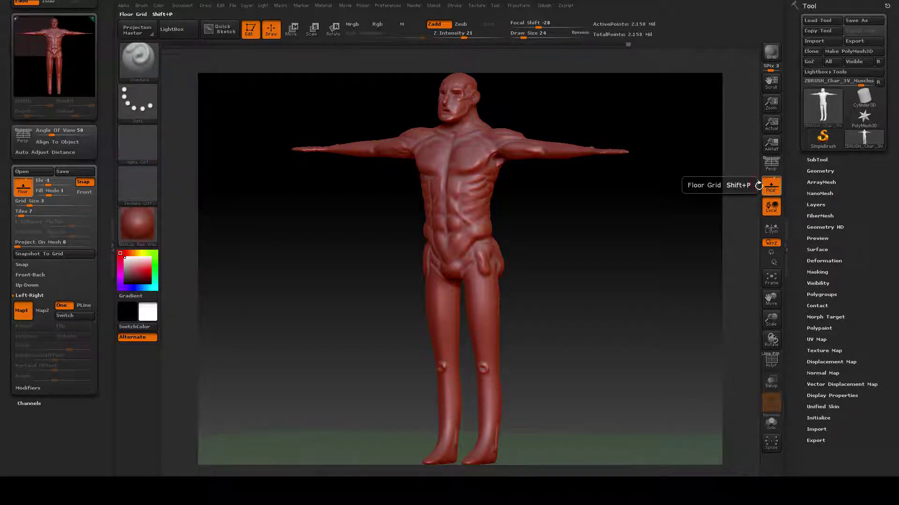
{"action": "left_click", "coordinate": [31, 298]}
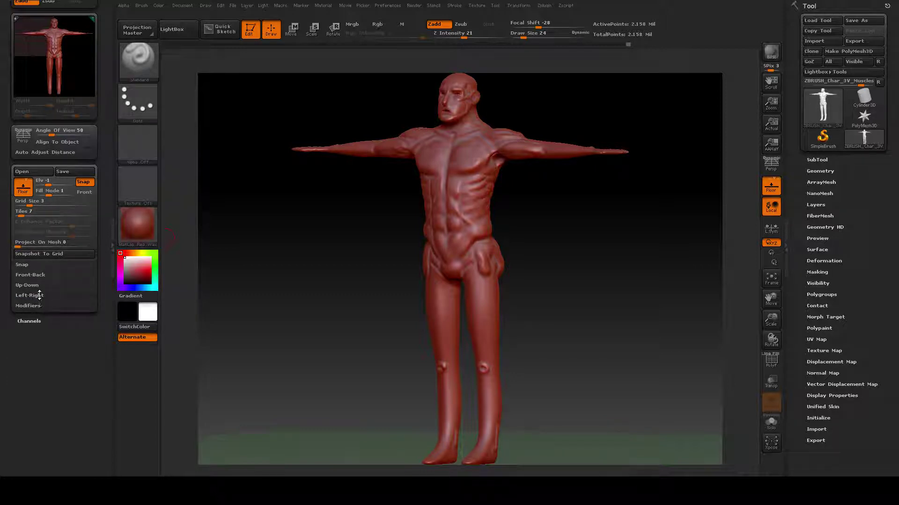
{"action": "left_click", "coordinate": [40, 297]}
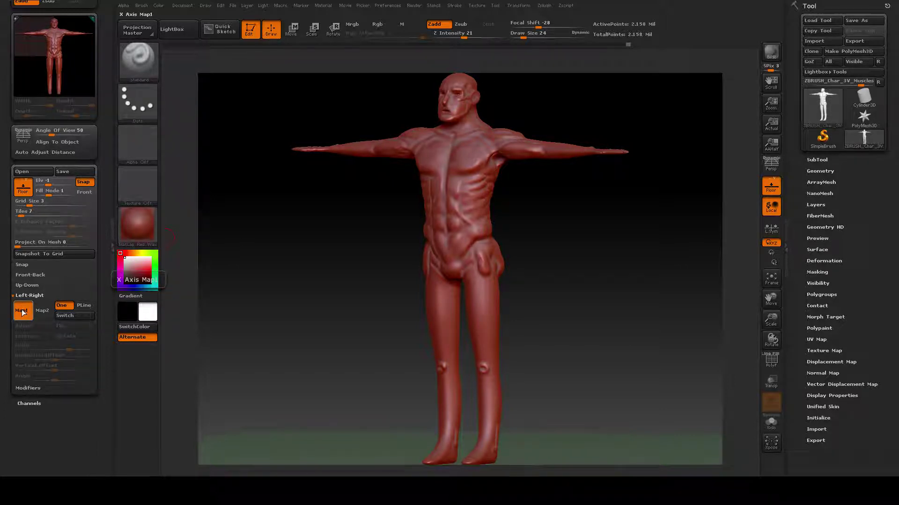
{"action": "left_click", "coordinate": [29, 286]}
{"action": "left_click", "coordinate": [32, 277]}
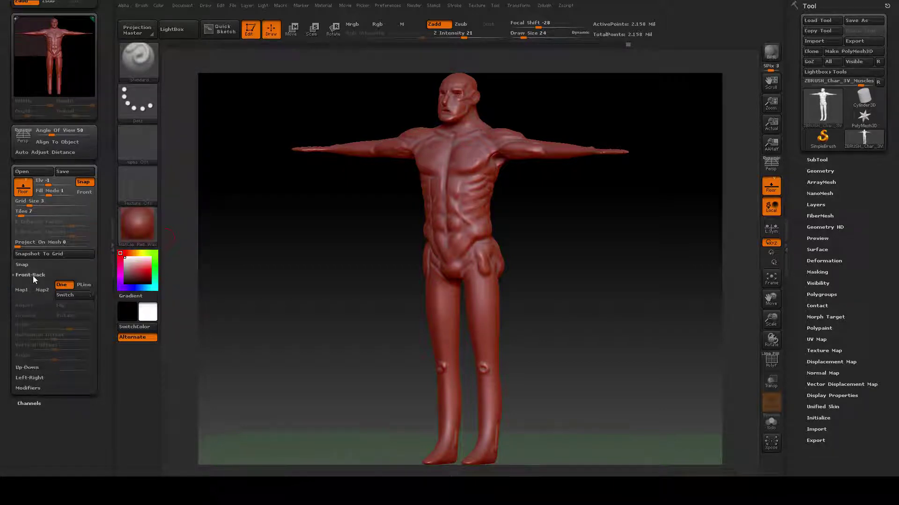
{"action": "left_click", "coordinate": [32, 378]}
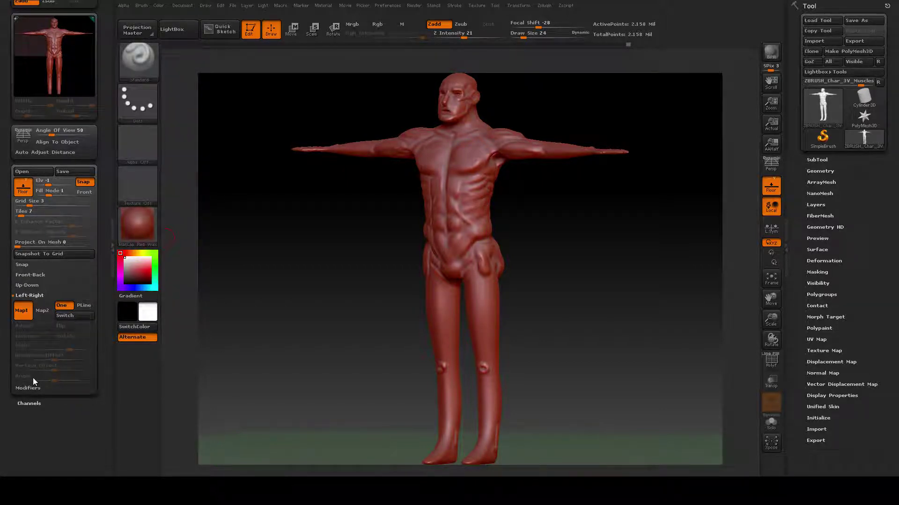
- Import ImagePlanes_Left as Map1 of the Left-Right grid for the side-view reference
{"action": "left_click", "coordinate": [23, 312]}
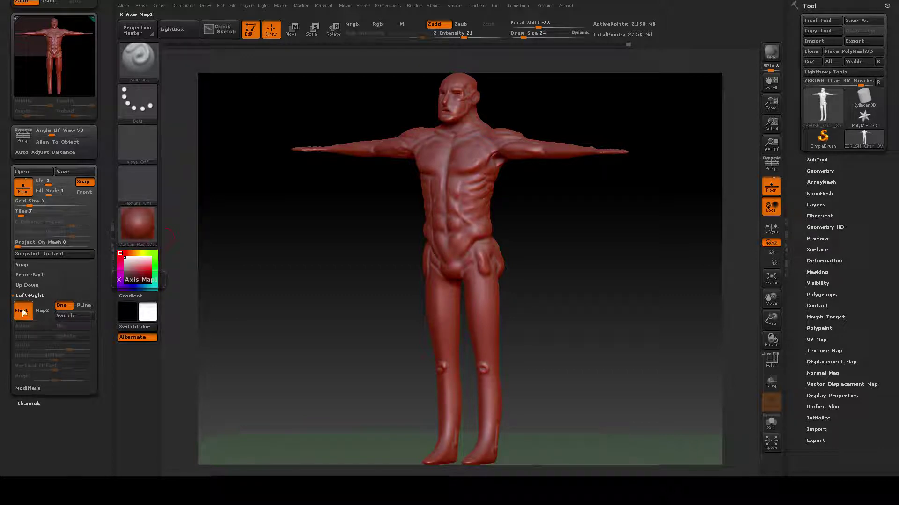
{"action": "left_click", "coordinate": [22, 312]}
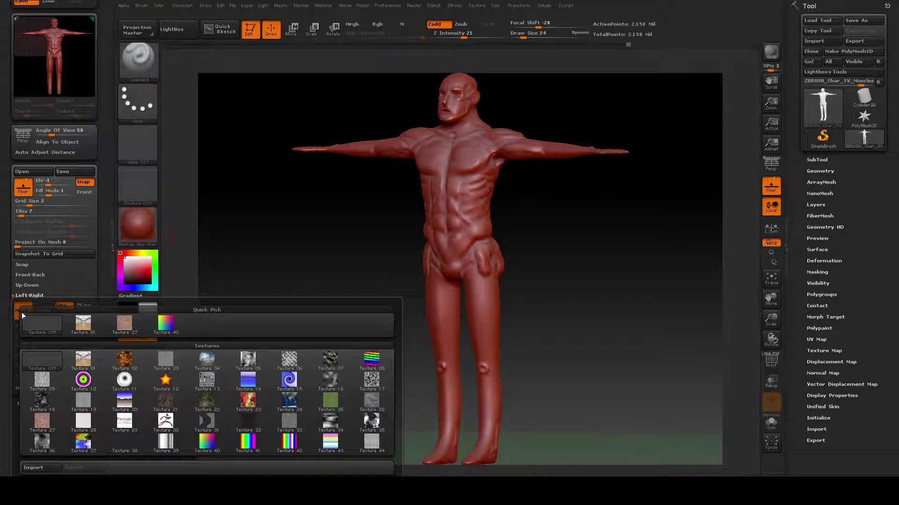
{"action": "left_click", "coordinate": [44, 469]}
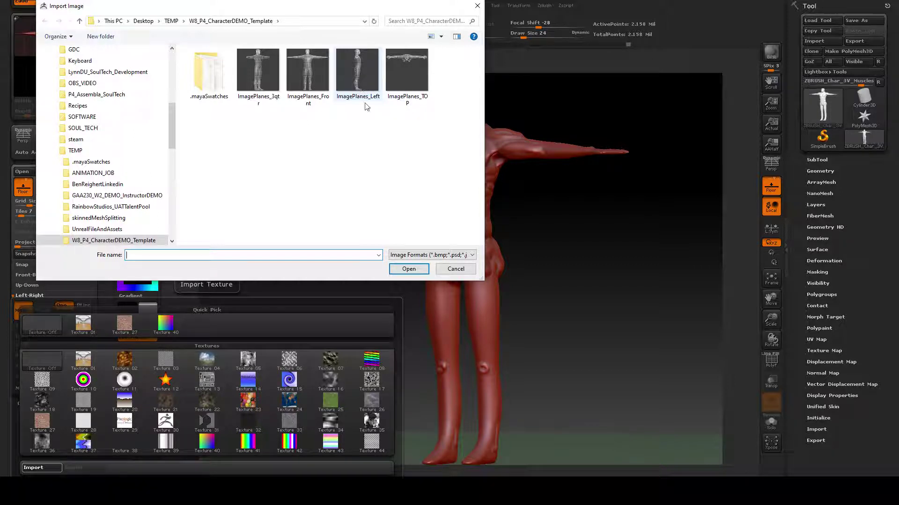
{"action": "left_click", "coordinate": [361, 74]}
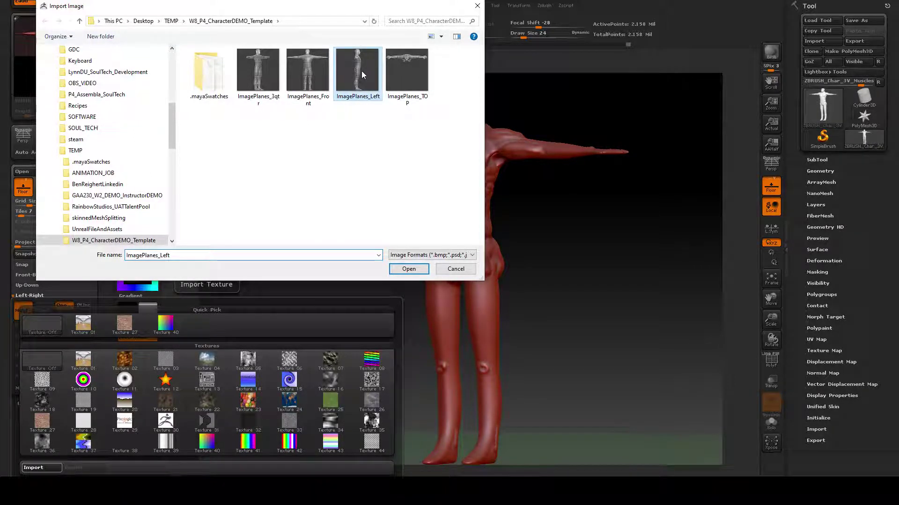
{"action": "left_click", "coordinate": [409, 269]}
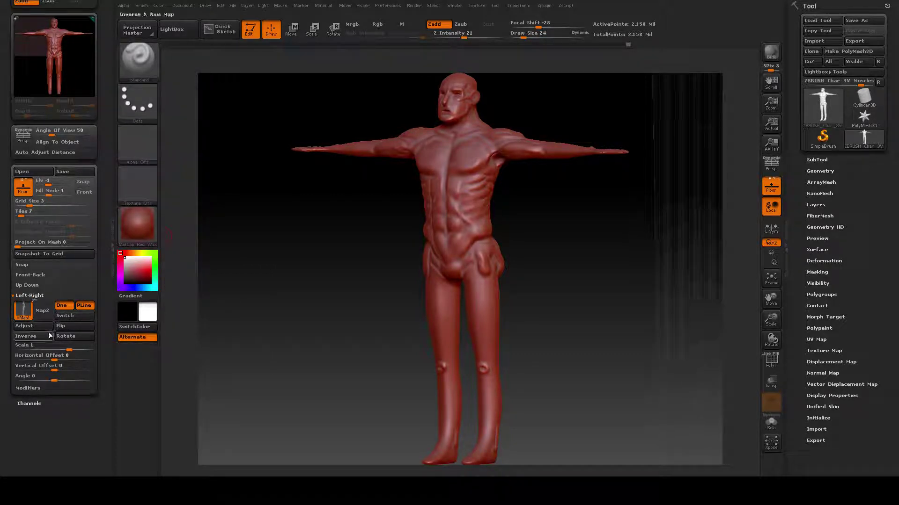
{"action": "left_click_drag", "start_coordinate": [395, 281], "coordinate": [433, 285]}
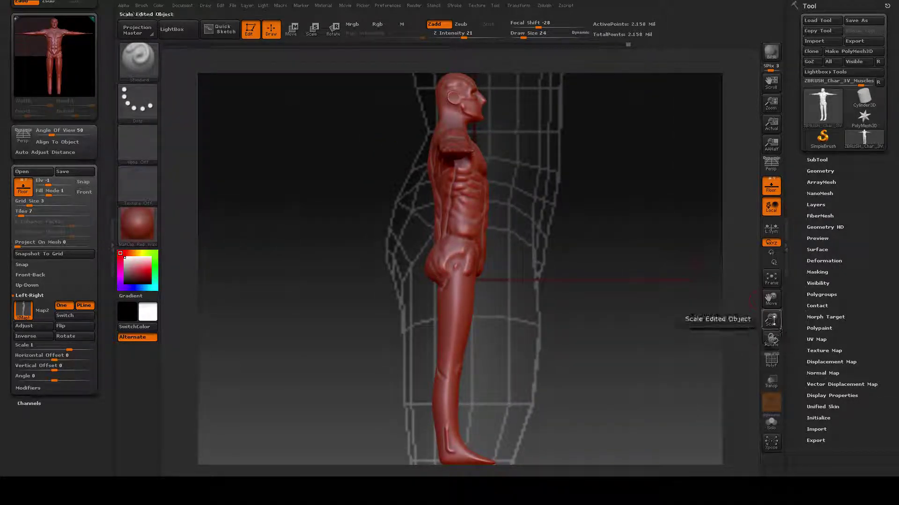
{"action": "left_click_drag", "start_coordinate": [770, 319], "coordinate": [660, 337]}
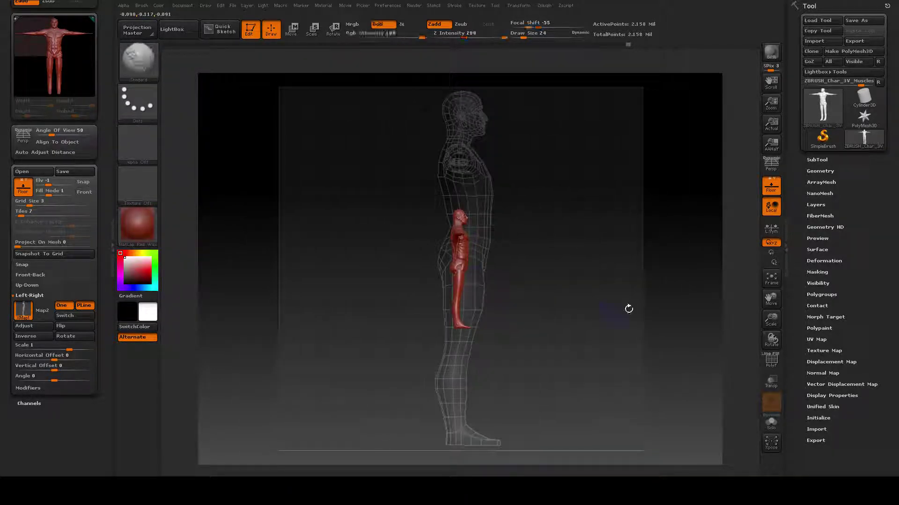
- Import ImagePlanes_TOP as Map1 of the Up-Down grid for the top-view reference
{"action": "left_click", "coordinate": [40, 285]}
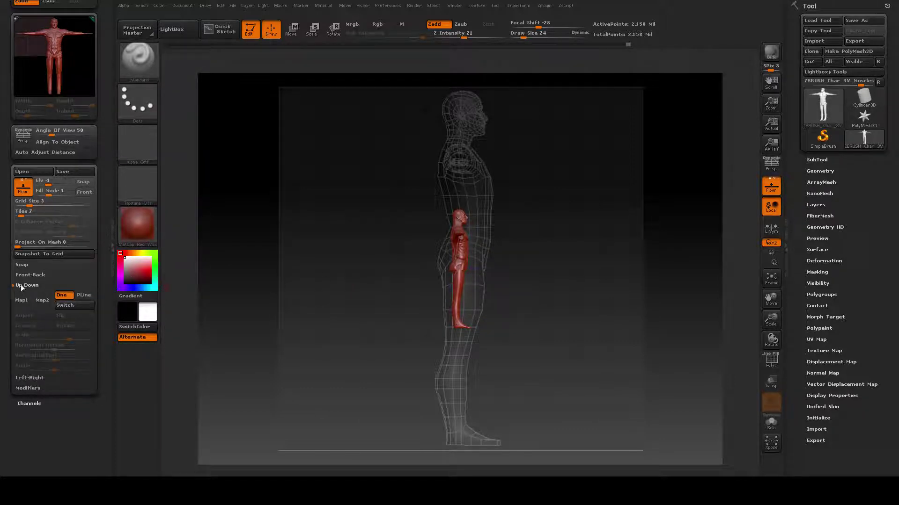
{"action": "left_click", "coordinate": [23, 299]}
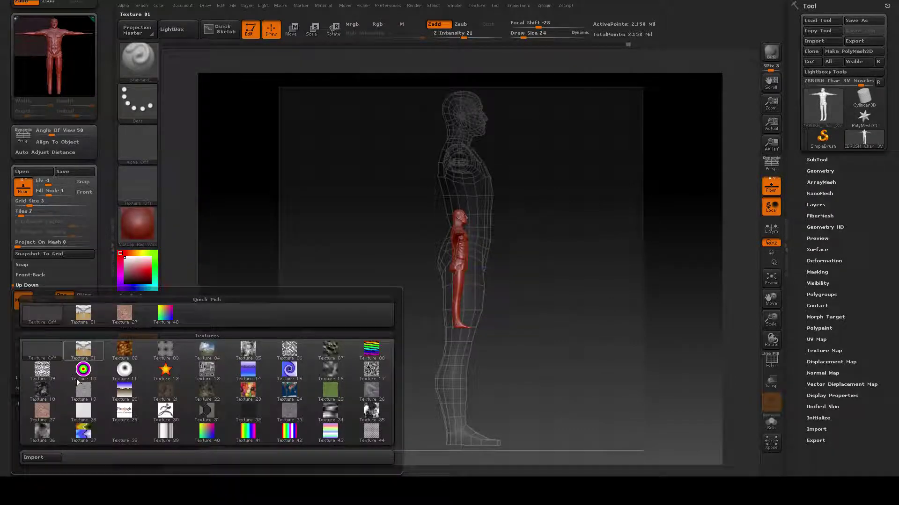
{"action": "left_click", "coordinate": [41, 457]}
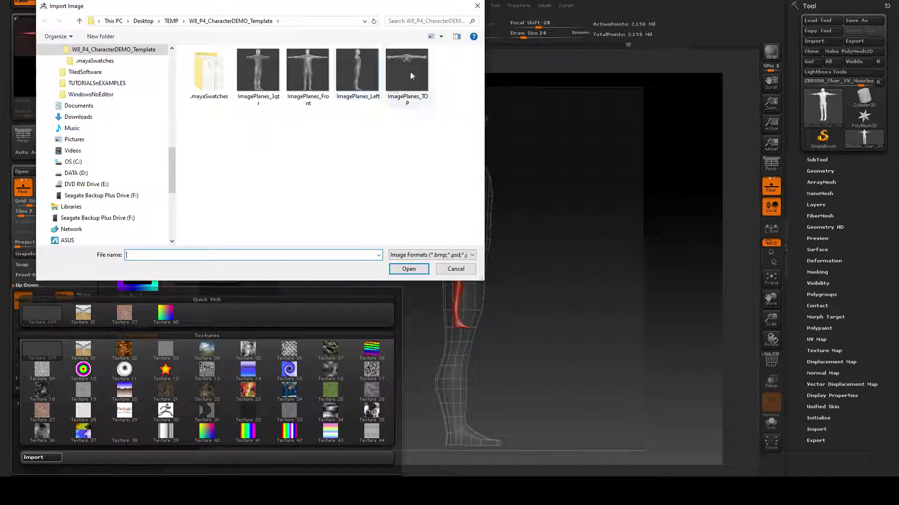
{"action": "left_click", "coordinate": [410, 76]}
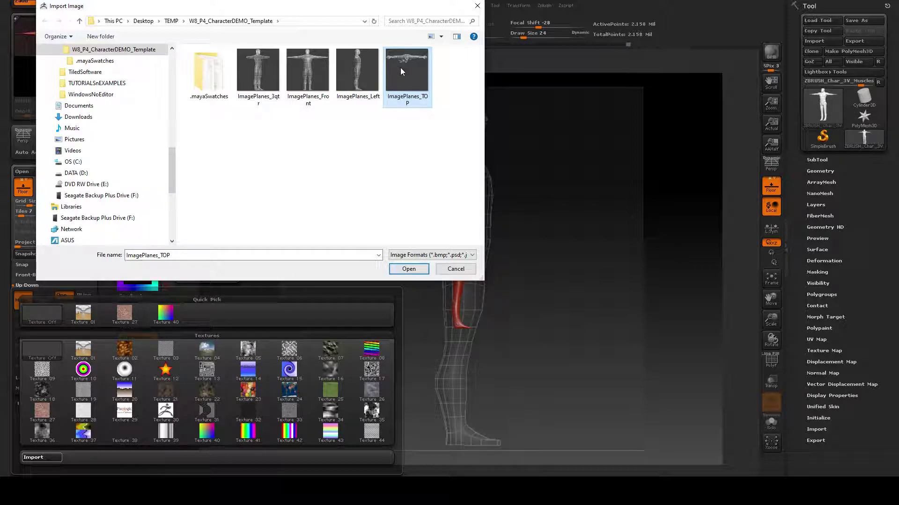
{"action": "left_click", "coordinate": [409, 269]}
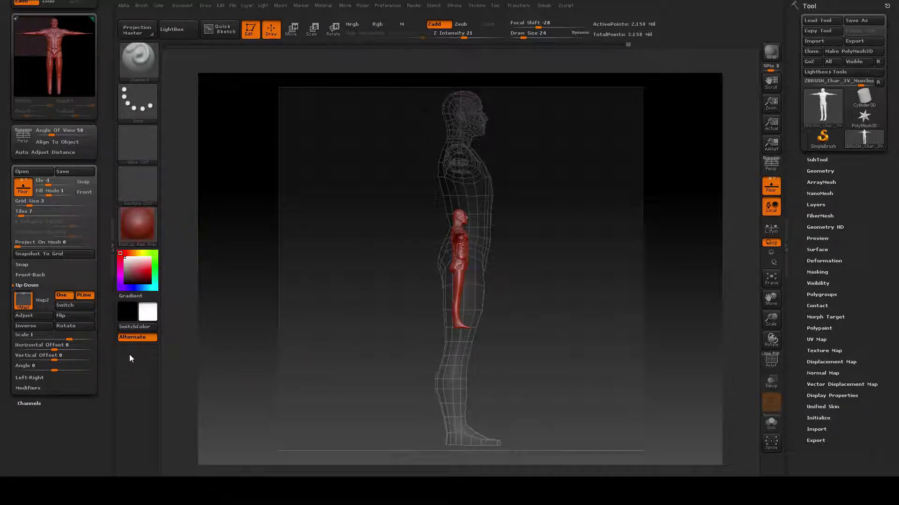
- Adjust the Up-Down map's vertical offset until the top-view reference lines up with the model's arms
{"action": "left_click_drag", "start_coordinate": [589, 361], "coordinate": [531, 363]}
{"action": "left_click_drag", "start_coordinate": [576, 202], "coordinate": [595, 299]}
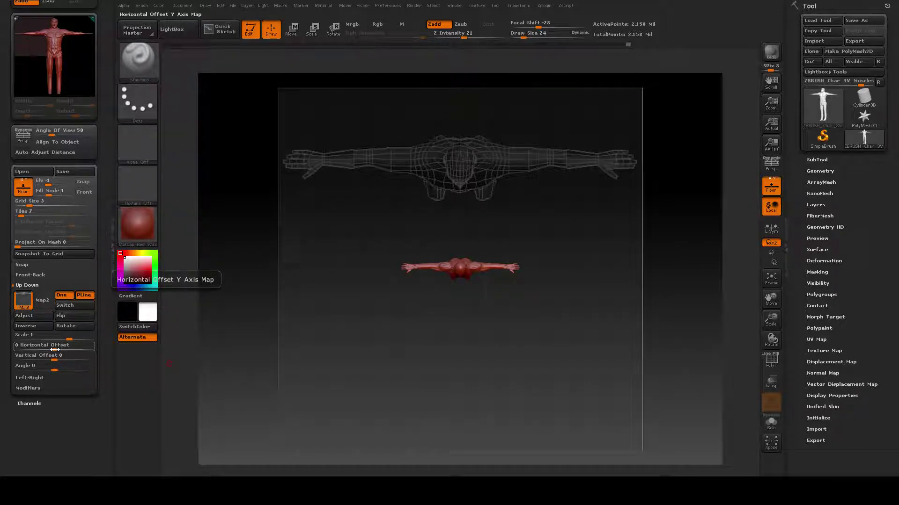
{"action": "left_click_drag", "start_coordinate": [59, 357], "coordinate": [83, 357]}
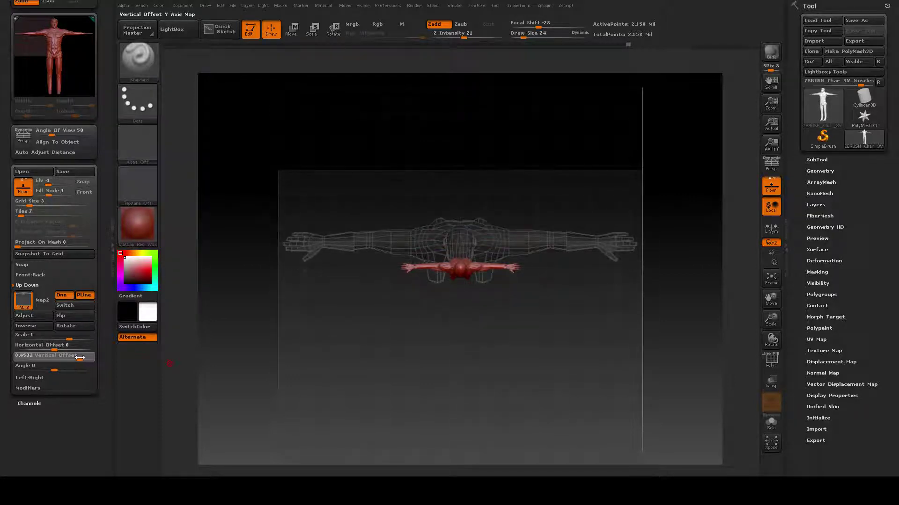
{"action": "left_click_drag", "start_coordinate": [80, 357], "coordinate": [84, 356]}
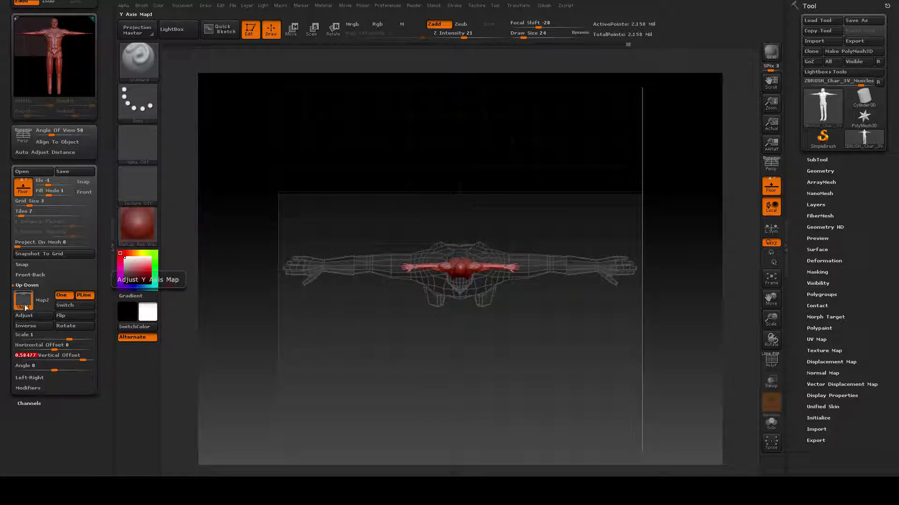
- Import ImagePlanes_Front as Map1 of the Front-Back grid for the front-view reference
{"action": "left_click", "coordinate": [44, 275]}
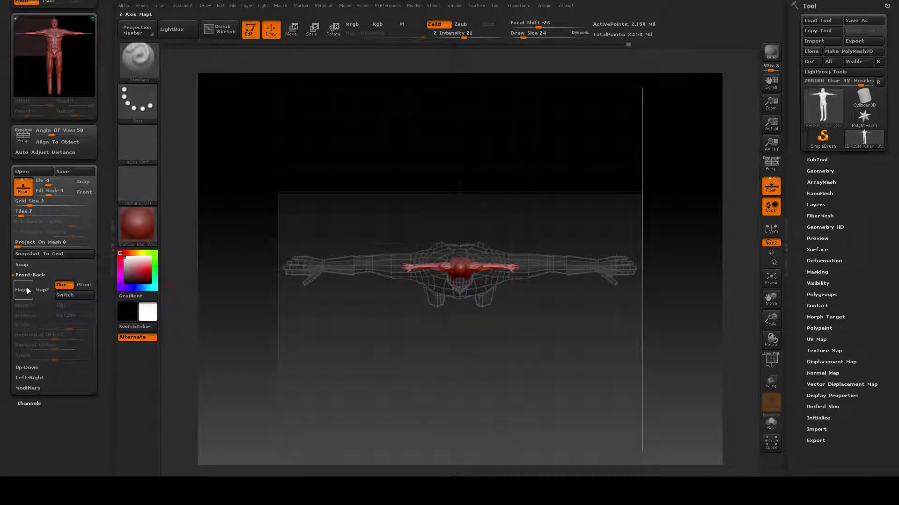
{"action": "left_click", "coordinate": [27, 287]}
{"action": "left_click", "coordinate": [50, 449]}
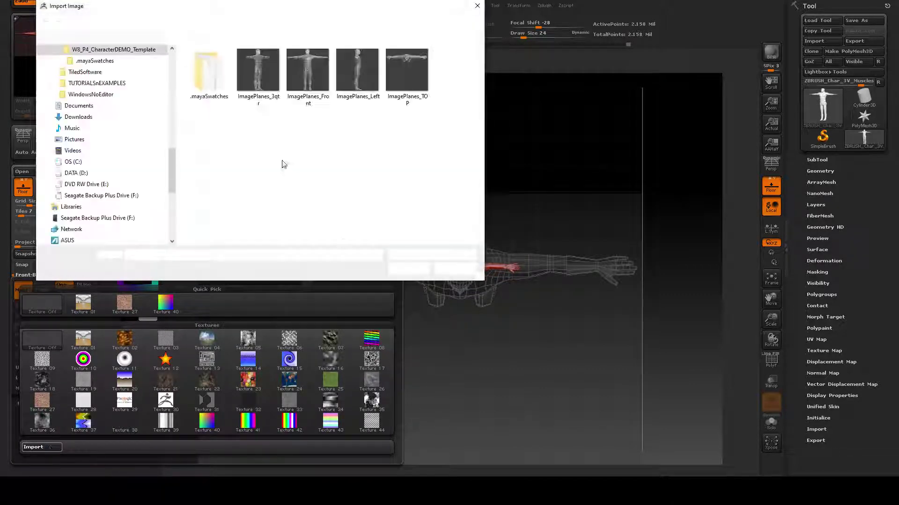
{"action": "left_click", "coordinate": [307, 70]}
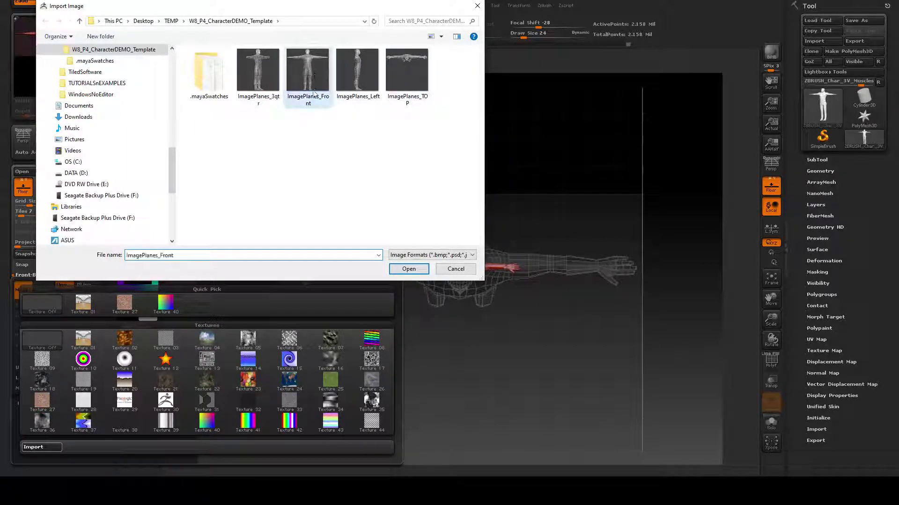
{"action": "left_click", "coordinate": [408, 270]}
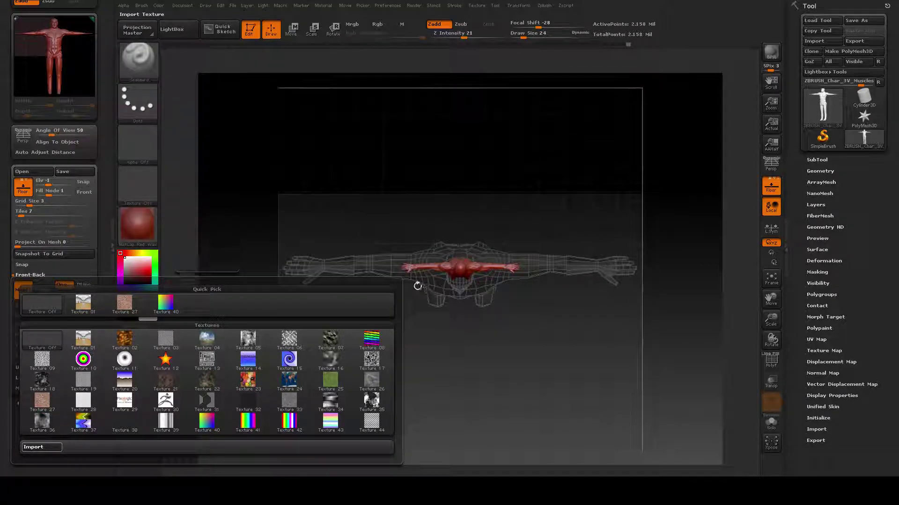
{"action": "left_click_drag", "start_coordinate": [536, 371], "coordinate": [550, 279]}
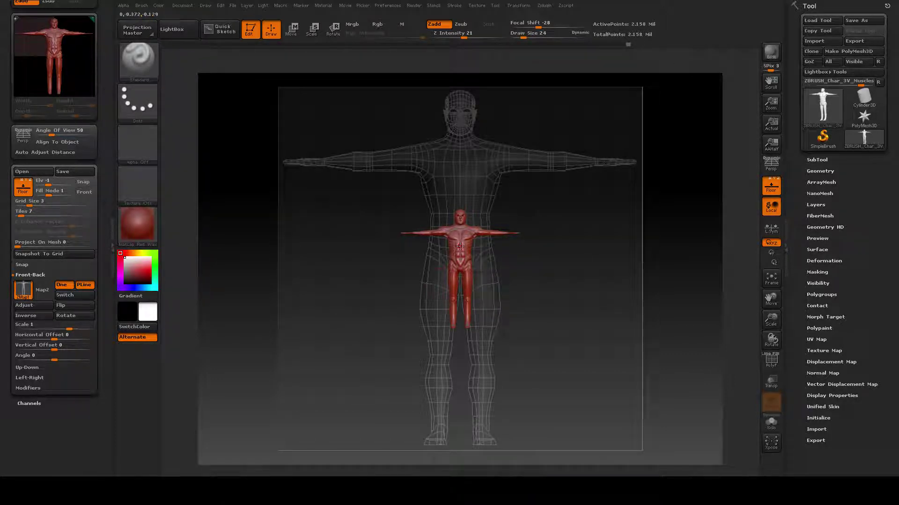
- Check the character's entry and preview in the SubTool list
{"action": "left_click", "coordinate": [816, 160]}
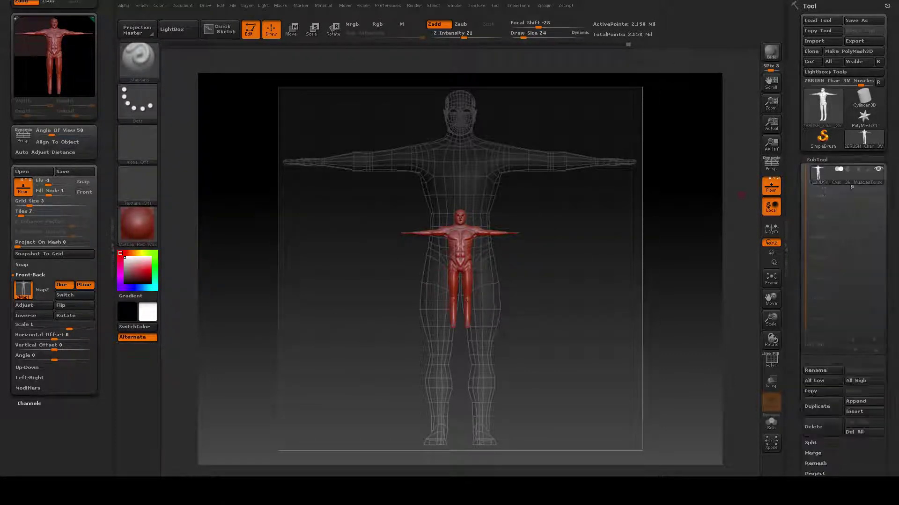
{"action": "mouse_move", "coordinate": [847, 173]}
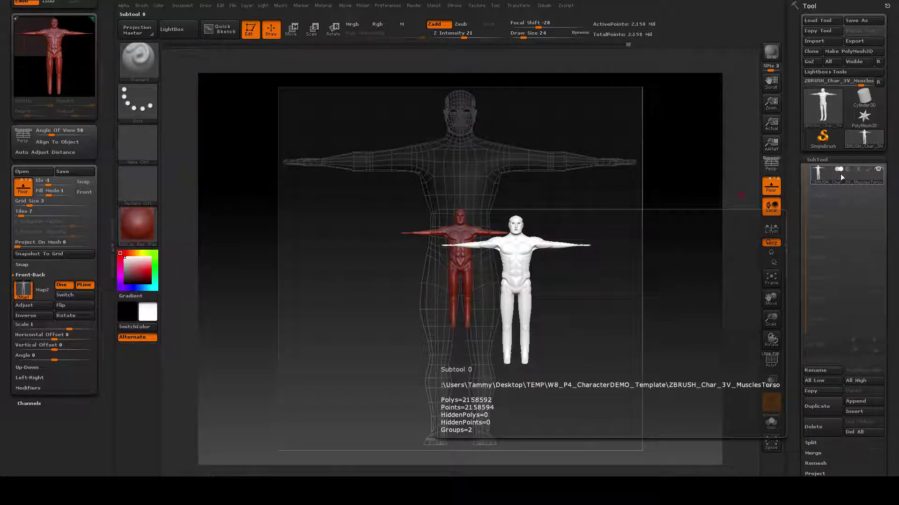
{"action": "left_click", "coordinate": [817, 160]}
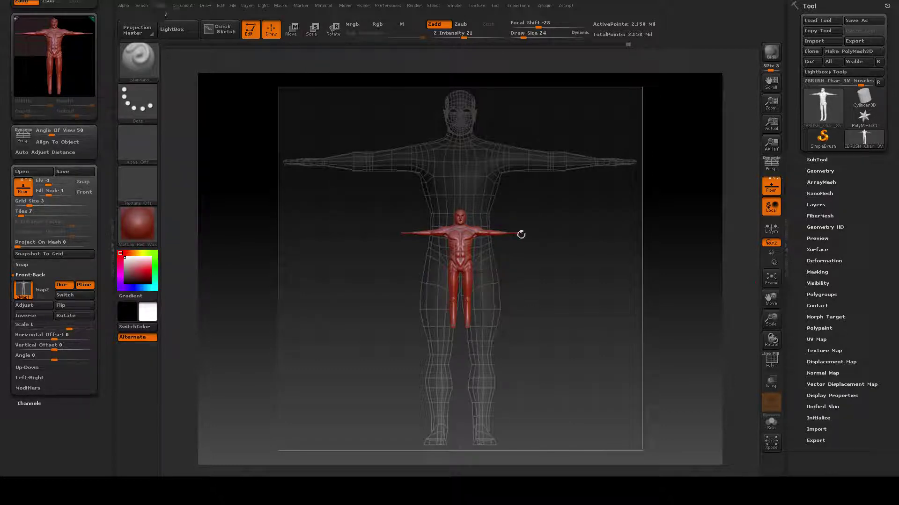
- Activate Transpose Scale on the character in the front view
{"action": "left_click", "coordinate": [312, 29]}
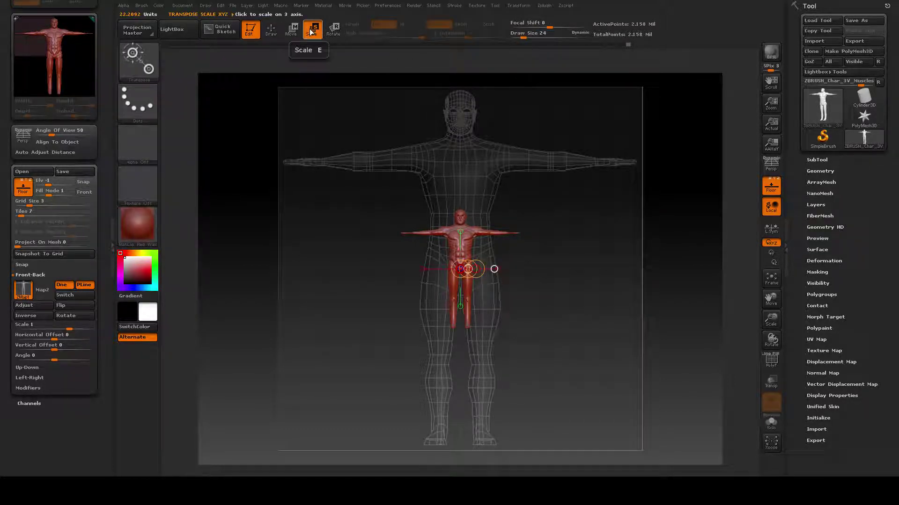
{"action": "left_click", "coordinate": [332, 36]}
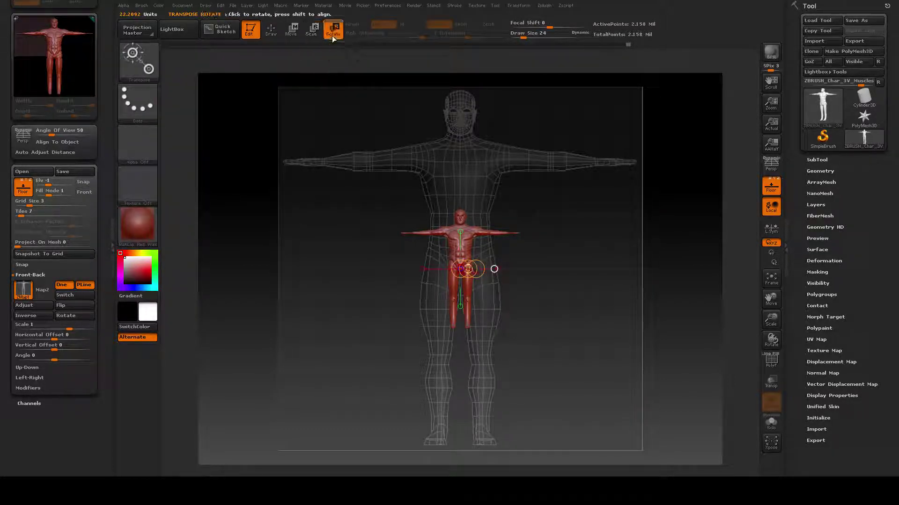
{"action": "left_click", "coordinate": [313, 31]}
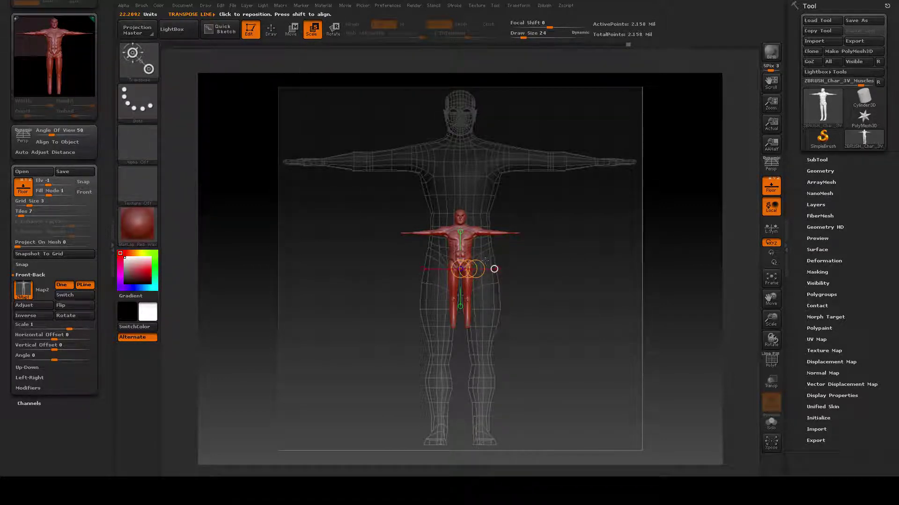
{"action": "mouse_move", "coordinate": [556, 291]}
{"action": "left_mouse_down", "text": "alt"}
{"action": "mouse_move", "coordinate": [556, 303]}
{"action": "mouse_move", "coordinate": [573, 292]}
{"action": "mouse_move", "coordinate": [582, 298]}
{"action": "mouse_move", "coordinate": [577, 306]}
{"action": "left_mouse_up", "text": "alt"}
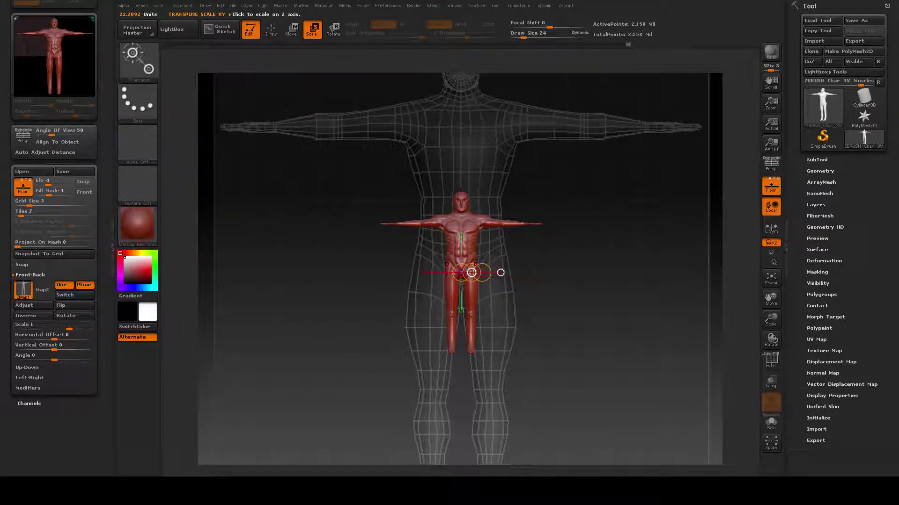
- Try scaling the character from different circles of the transpose line, undoing each attempt
{"action": "mouse_move", "coordinate": [471, 272]}
{"action": "left_mouse_down"}
{"action": "mouse_move", "coordinate": [497, 272]}
{"action": "mouse_move", "coordinate": [527, 302]}
{"action": "mouse_move", "coordinate": [530, 320]}
{"action": "left_mouse_up"}
{"action": "key", "text": "ctrl+z"}
{"action": "right_click_drag", "start_coordinate": [529, 321], "coordinate": [654, 341], "text": "ctrl"}
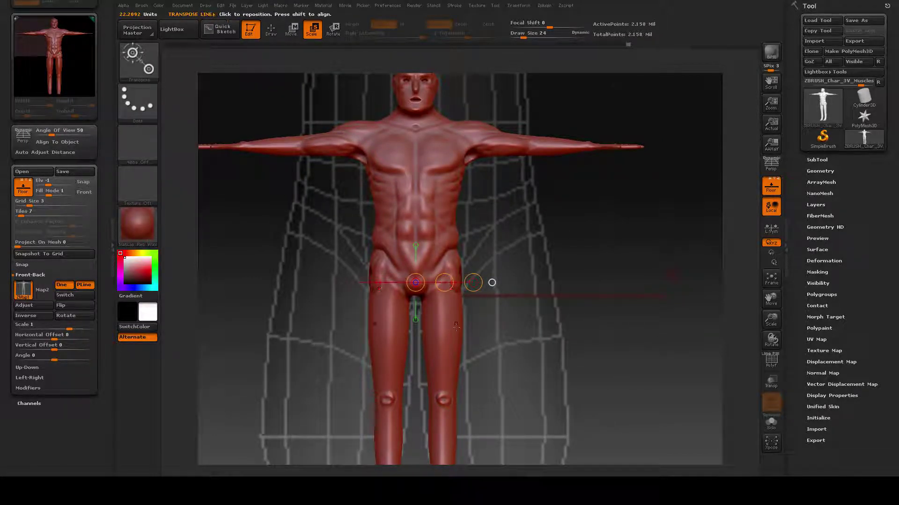
{"action": "left_click_drag", "start_coordinate": [444, 282], "coordinate": [466, 280]}
{"action": "key", "text": "ctrl"}
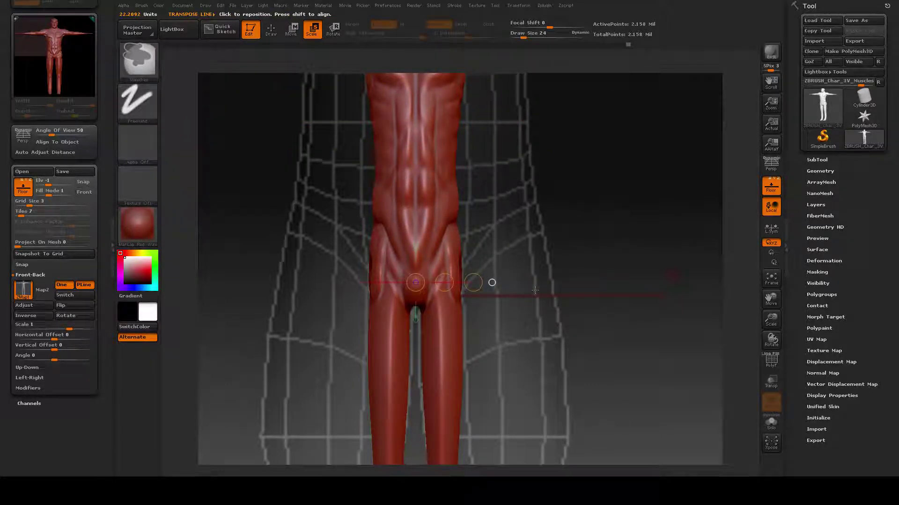
{"action": "key", "text": "ctrl+z"}
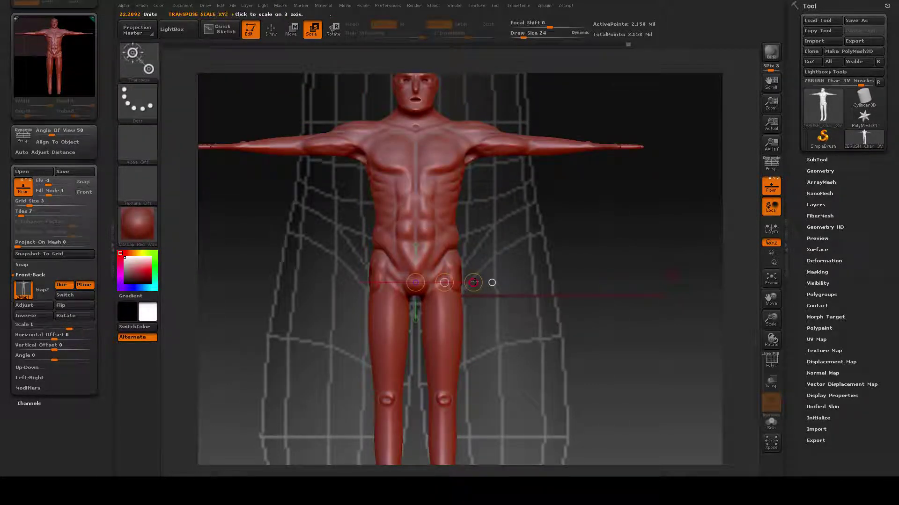
{"action": "left_click_drag", "start_coordinate": [473, 282], "coordinate": [491, 283]}
{"action": "key", "text": "ctrl+z"}
- Scale the whole character up uniformly until its head, hands and feet match the front-view reference
{"action": "left_click_drag", "start_coordinate": [617, 349], "coordinate": [595, 347], "text": "alt"}
{"action": "left_click_drag", "start_coordinate": [770, 319], "coordinate": [618, 320]}
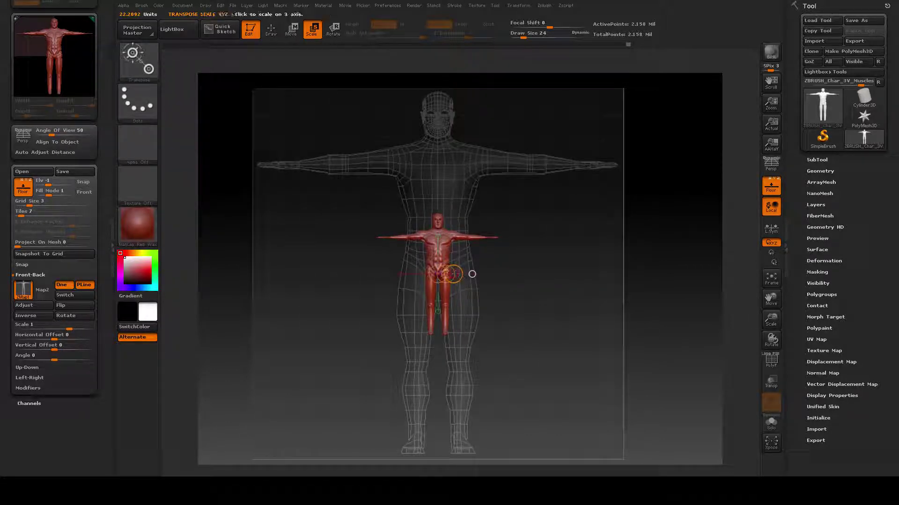
{"action": "left_click_drag", "start_coordinate": [472, 274], "coordinate": [557, 289]}
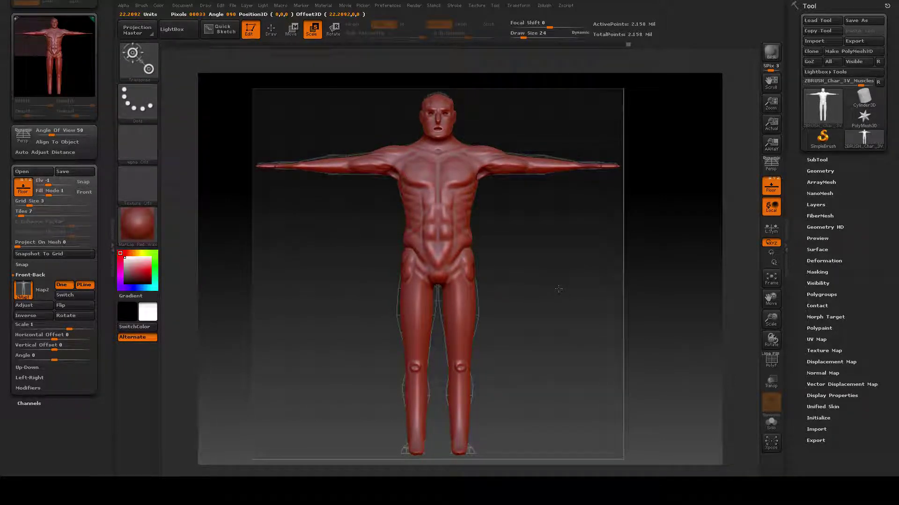
{"action": "left_click_drag", "start_coordinate": [437, 274], "coordinate": [472, 273]}
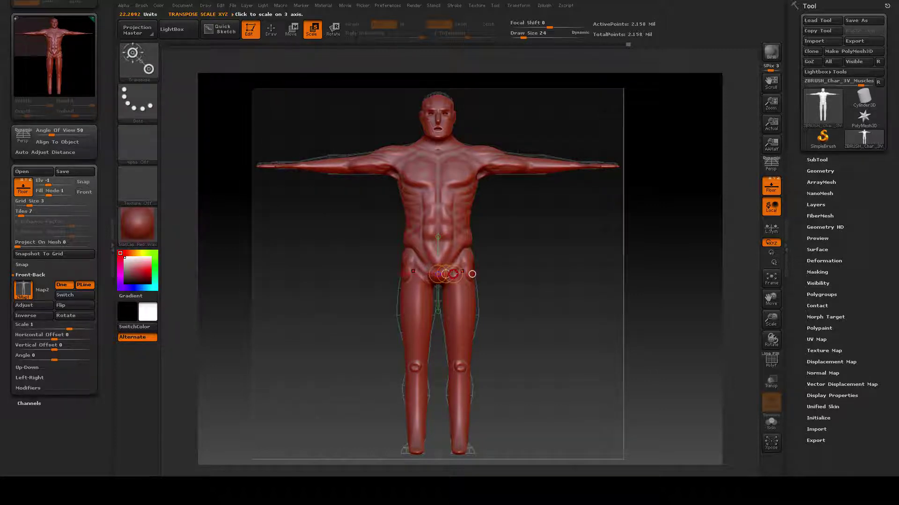
{"action": "left_click_drag", "start_coordinate": [453, 274], "coordinate": [452, 274]}
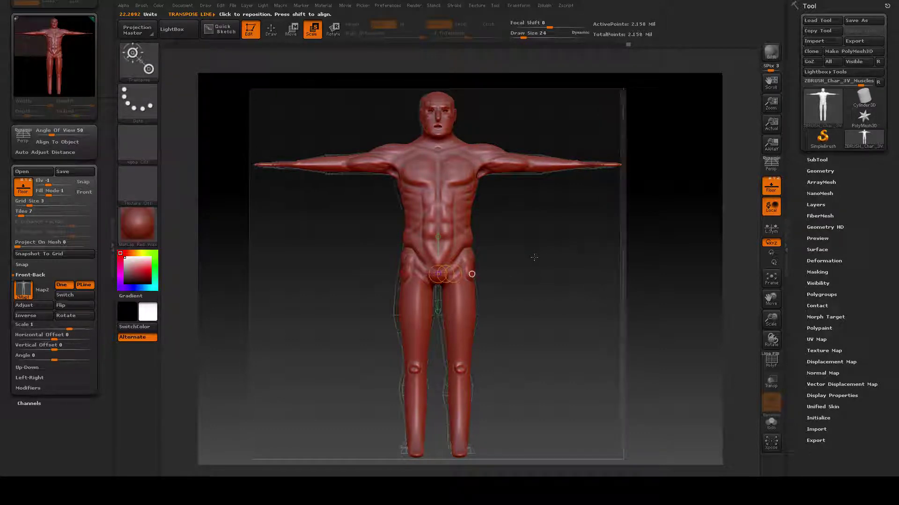
- Try a horizontal offset of -0.04652 on the Left-Right map in the side view, and reset the offset to 0
{"action": "left_click_drag", "start_coordinate": [531, 257], "coordinate": [576, 254]}
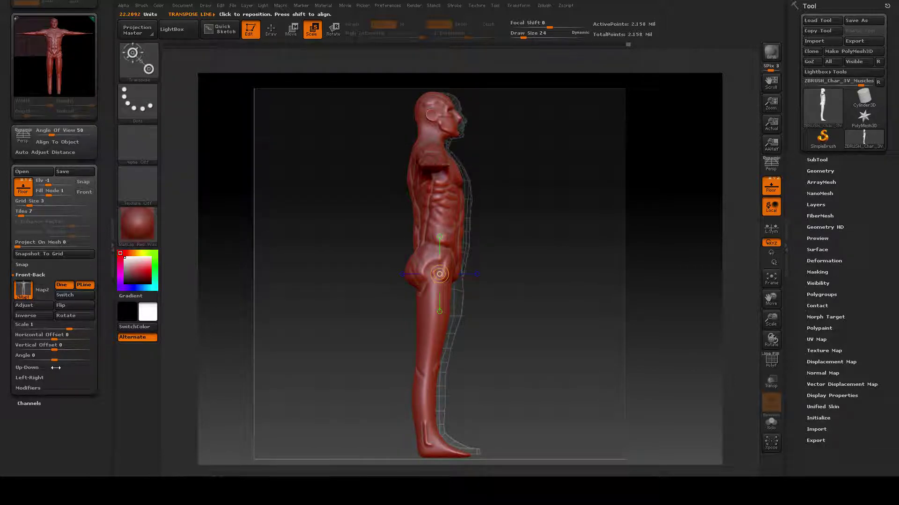
{"action": "mouse_move", "coordinate": [33, 296]}
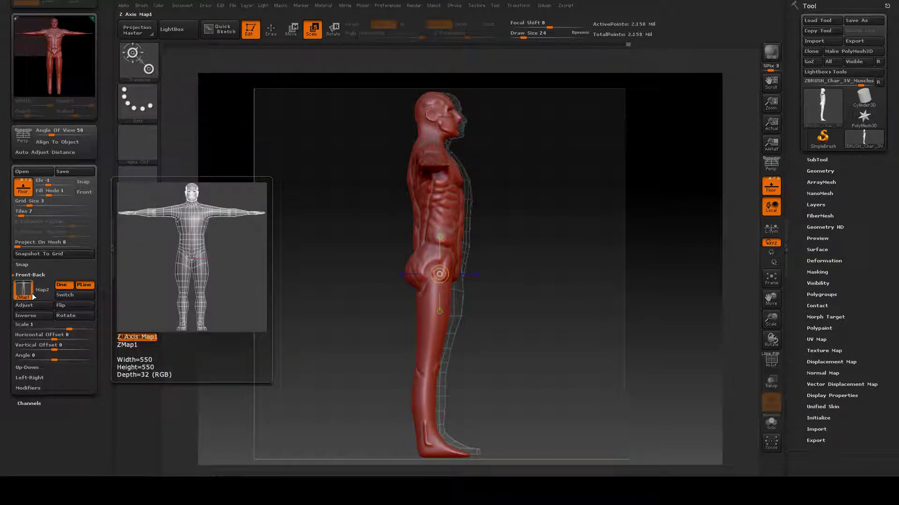
{"action": "left_click", "coordinate": [29, 275]}
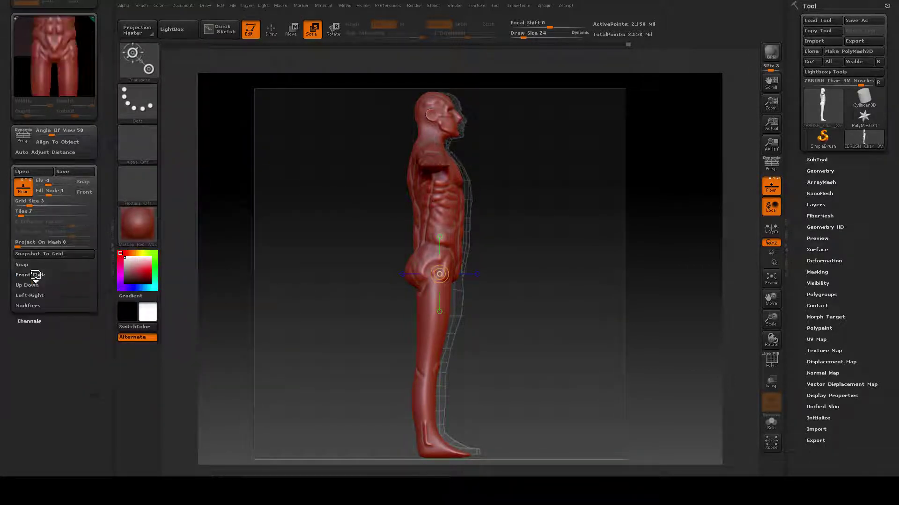
{"action": "left_click", "coordinate": [37, 295]}
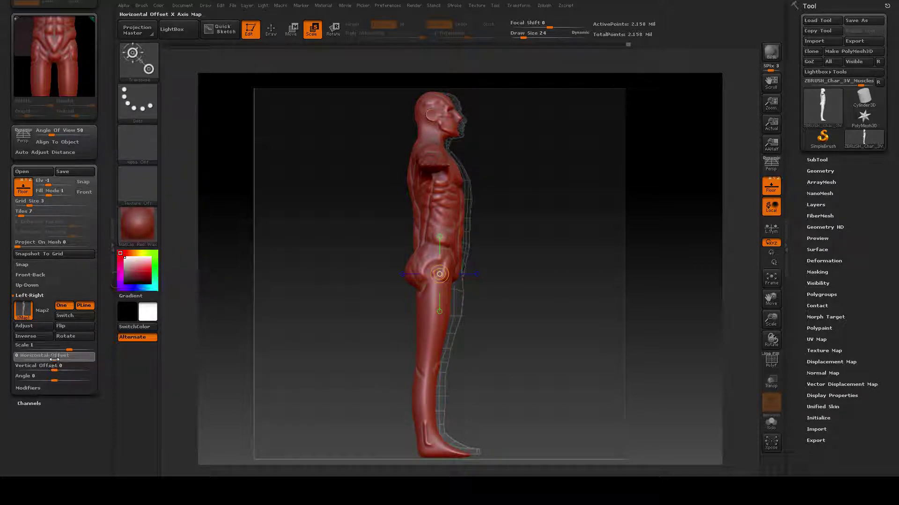
{"action": "left_click_drag", "start_coordinate": [55, 359], "coordinate": [45, 360]}
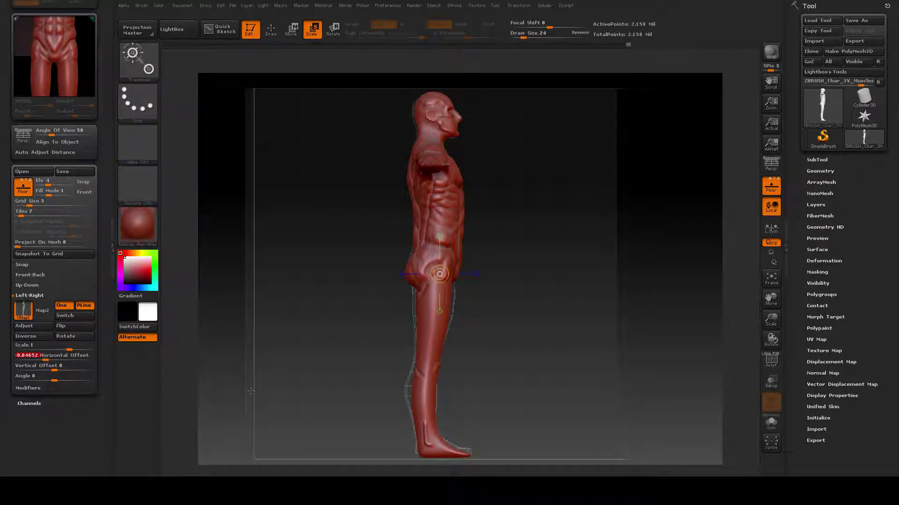
{"action": "key", "text": "ctrl"}
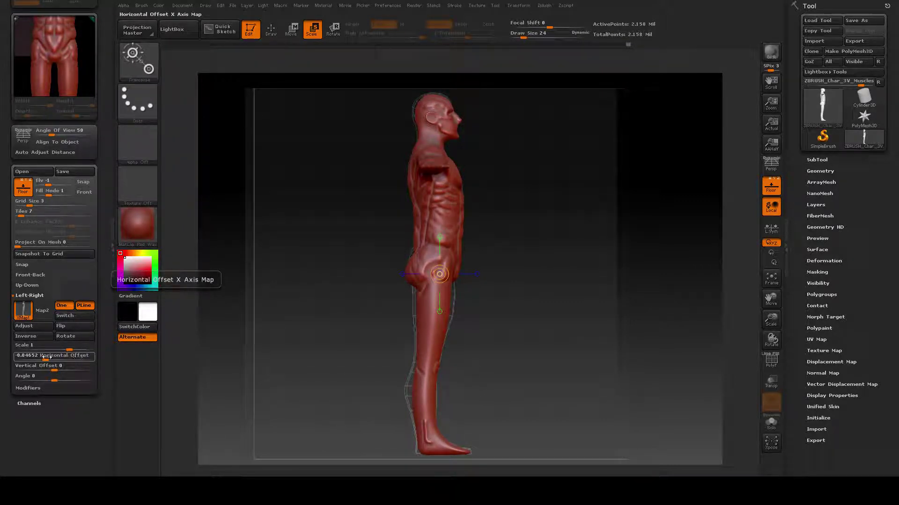
{"action": "left_click", "coordinate": [27, 356]}
{"action": "type", "text": "0"}
{"action": "key", "text": "Return"}
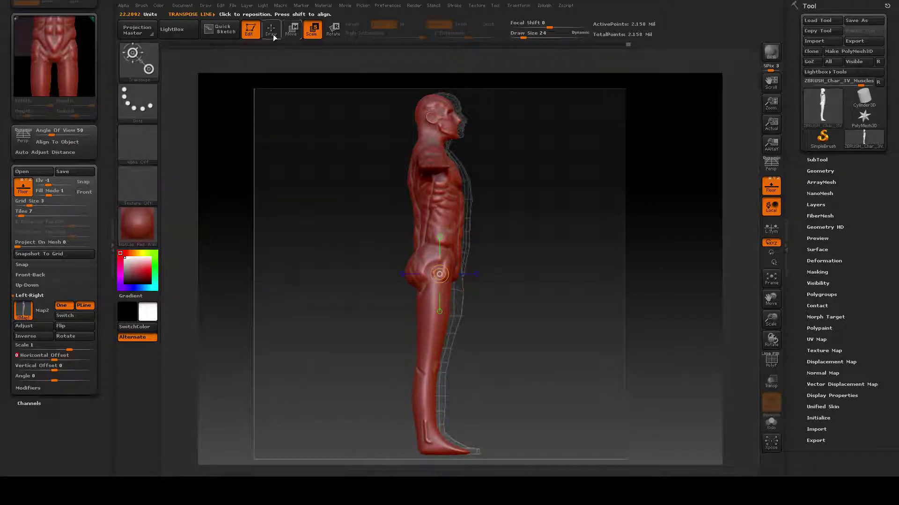
- Move the character forward with Transpose Move until it lines up with the side-view reference, undoing any accidental stretch
{"action": "left_click", "coordinate": [291, 31]}
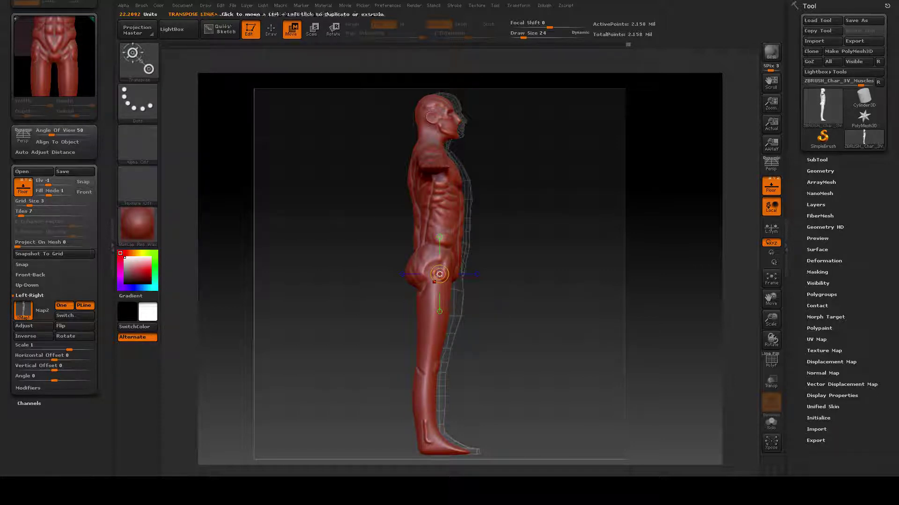
{"action": "left_click", "coordinate": [477, 274]}
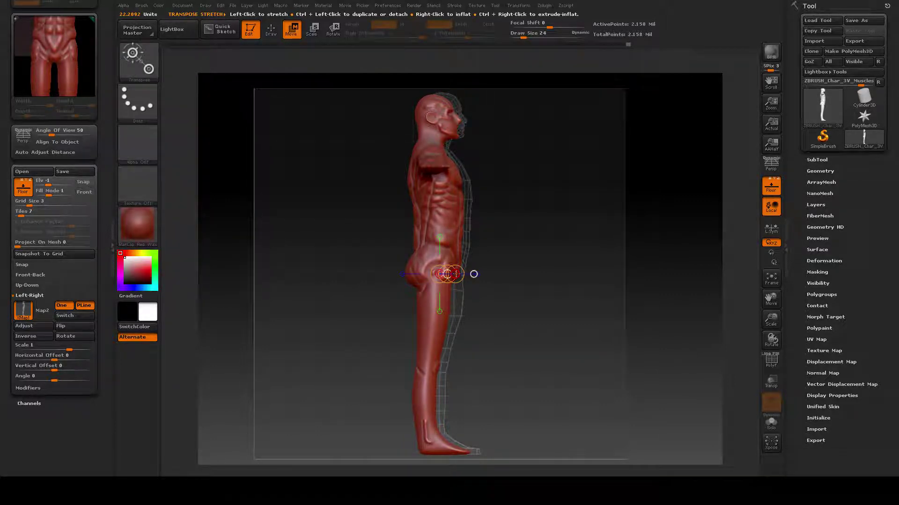
{"action": "left_click", "coordinate": [457, 273]}
{"action": "left_click_drag", "start_coordinate": [458, 274], "coordinate": [473, 274]}
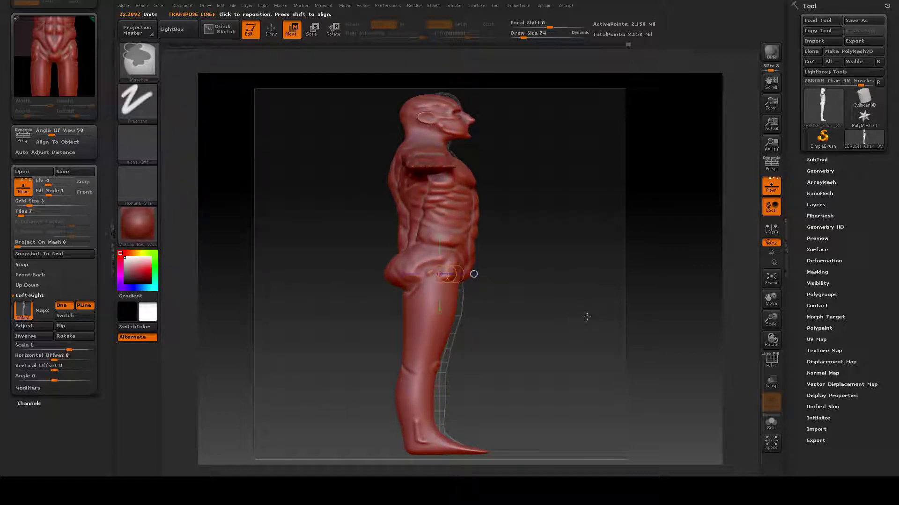
{"action": "key", "text": "ctrl+z"}
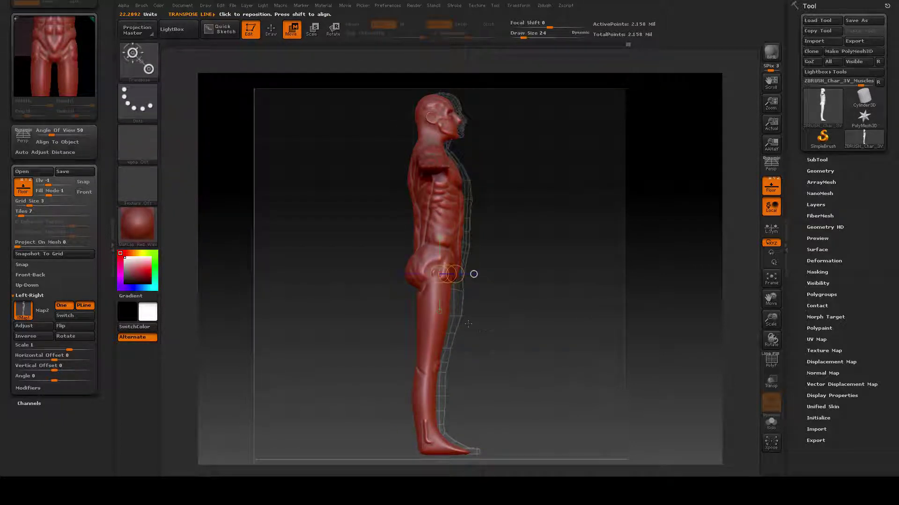
{"action": "left_click_drag", "start_coordinate": [447, 274], "coordinate": [453, 274]}
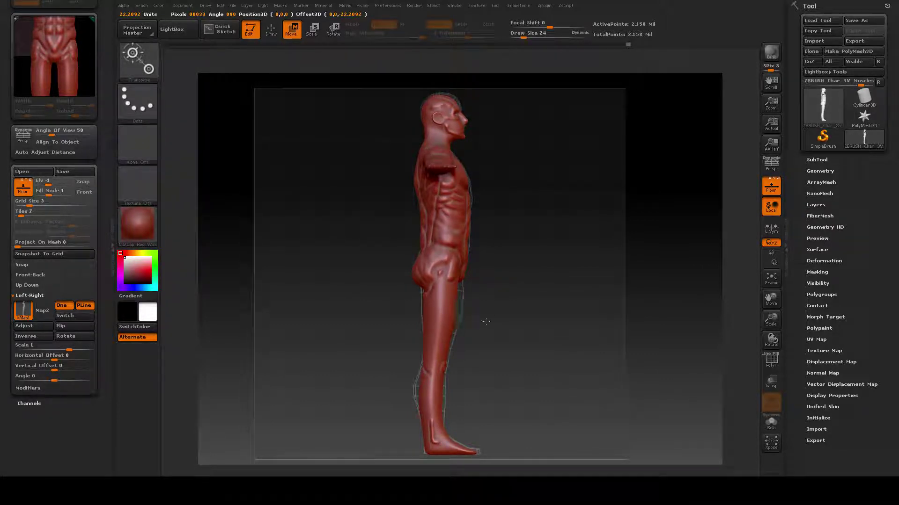
{"action": "left_click", "coordinate": [449, 275]}
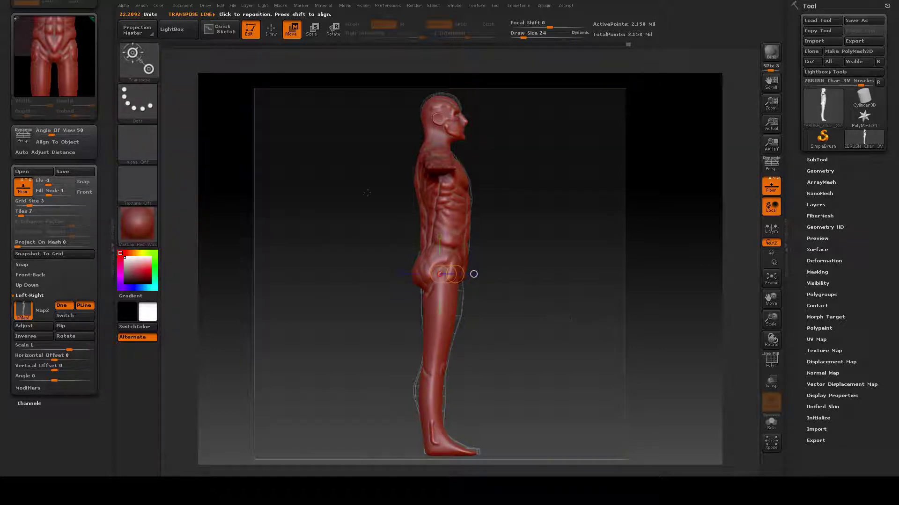
- Check the character's fit against the top-view reference and open the Up-Down map settings
{"action": "mouse_move", "coordinate": [622, 364]}
{"action": "left_mouse_down"}
{"action": "mouse_move", "coordinate": [596, 308]}
{"action": "mouse_move", "coordinate": [620, 362]}
{"action": "left_mouse_up"}
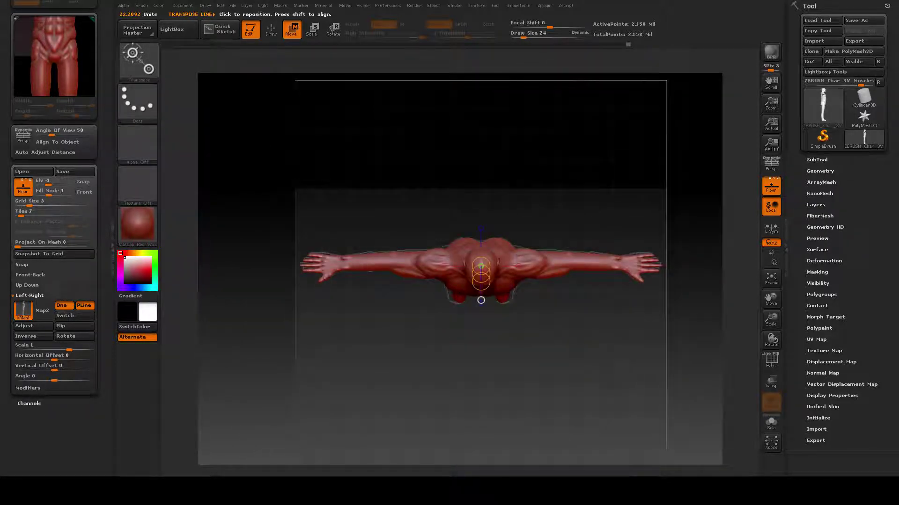
{"action": "left_click_drag", "start_coordinate": [578, 343], "coordinate": [578, 343]}
{"action": "right_click_drag", "start_coordinate": [578, 343], "coordinate": [527, 322], "text": "alt"}
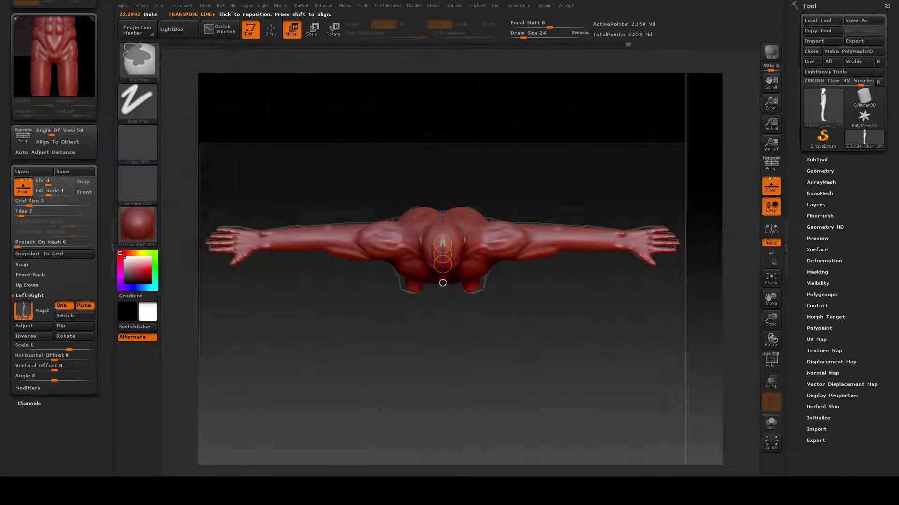
{"action": "left_click", "coordinate": [40, 286]}
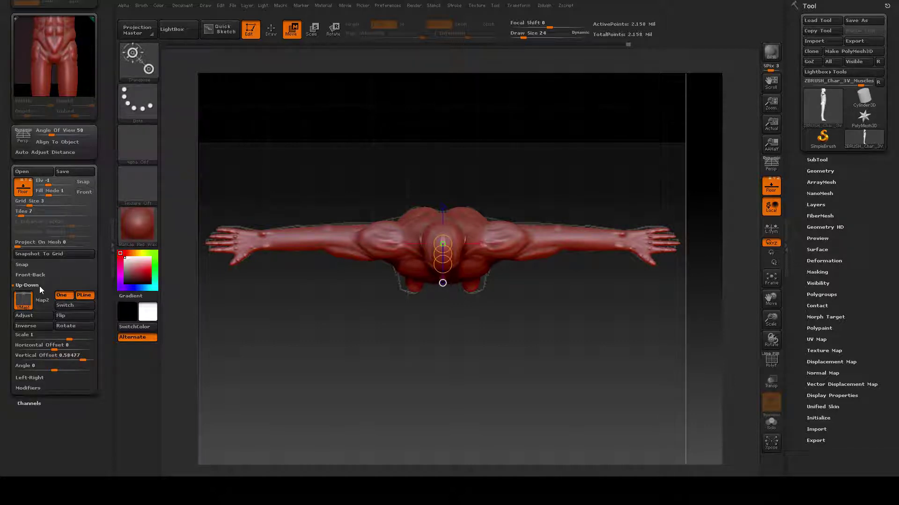
{"action": "mouse_move", "coordinate": [24, 300]}
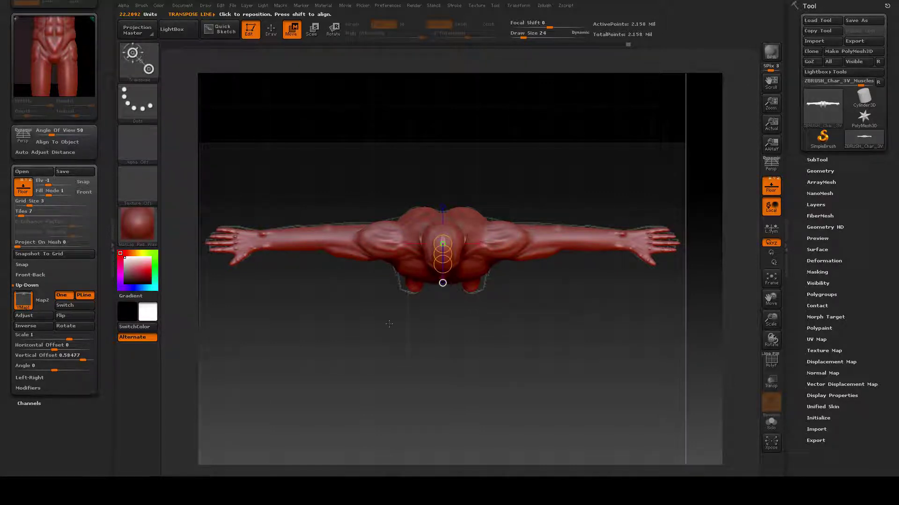
- Scale the character up slightly in the front view to fill the reference outline, and return to Draw mode
{"action": "left_click_drag", "start_coordinate": [474, 380], "coordinate": [598, 299]}
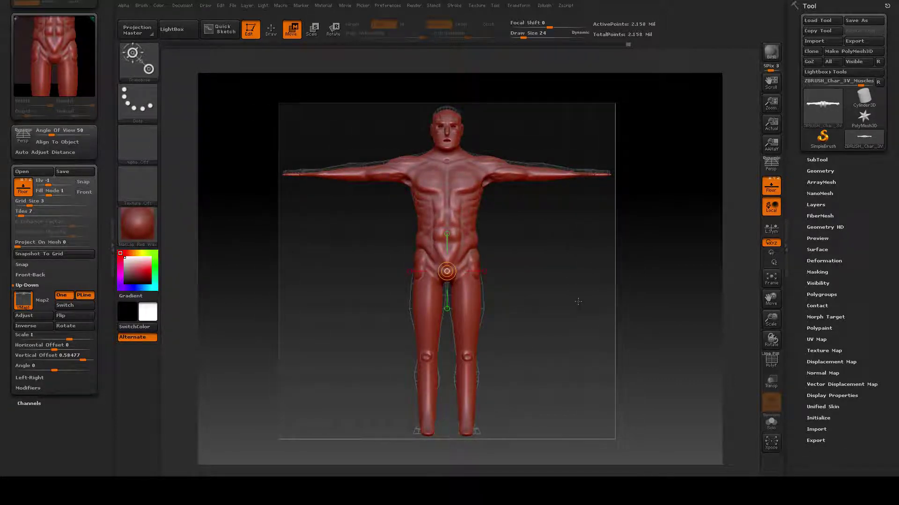
{"action": "mouse_move", "coordinate": [578, 301]}
{"action": "left_mouse_down"}
{"action": "mouse_move", "coordinate": [625, 304]}
{"action": "mouse_move", "coordinate": [572, 301]}
{"action": "left_mouse_up"}
{"action": "left_click", "coordinate": [311, 29]}
{"action": "left_click", "coordinate": [483, 269]}
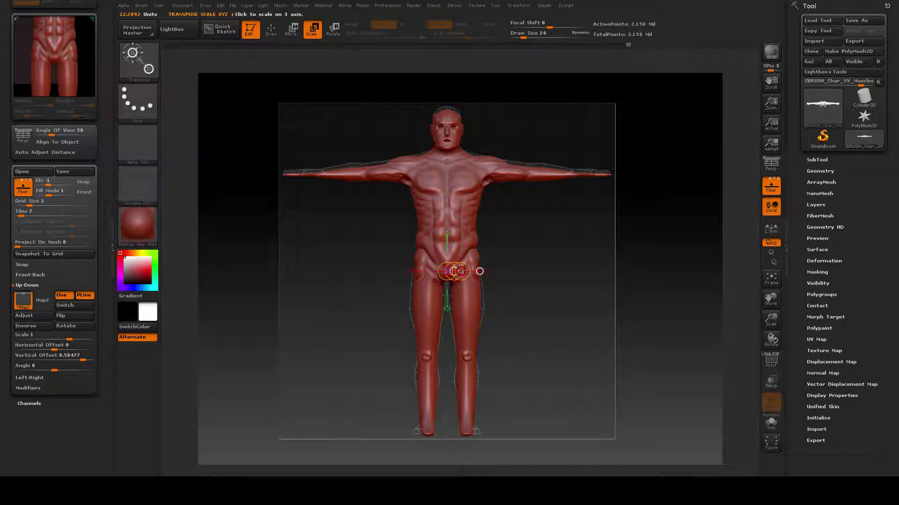
{"action": "left_click_drag", "start_coordinate": [461, 271], "coordinate": [463, 271]}
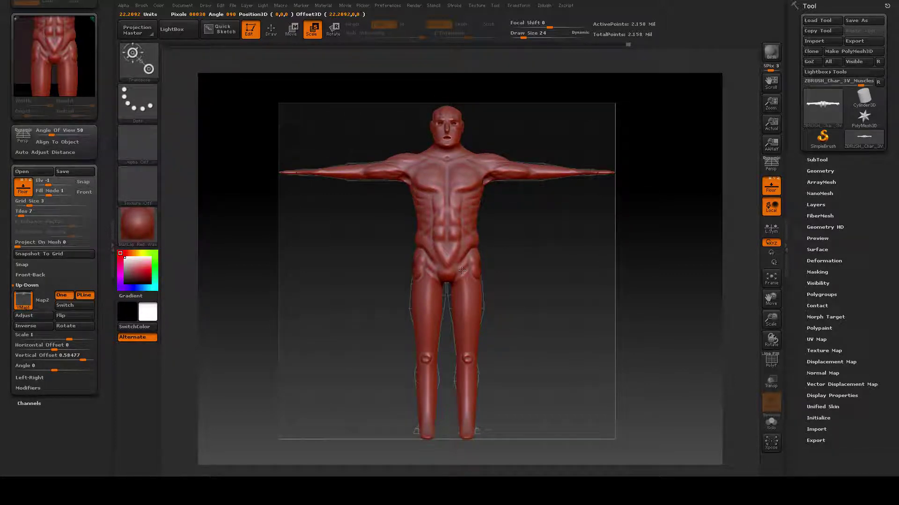
{"action": "left_click_drag", "start_coordinate": [449, 272], "coordinate": [480, 271]}
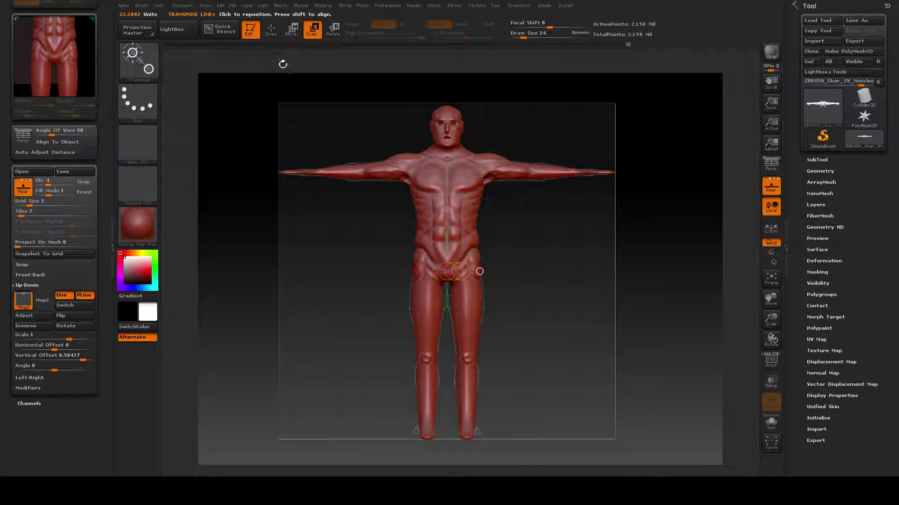
{"action": "left_click", "coordinate": [272, 33]}
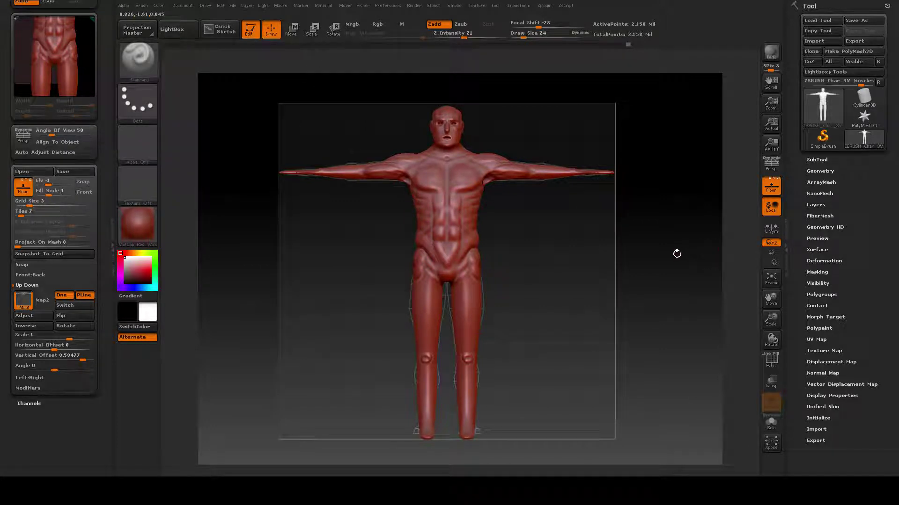
- Examine the character's head and torso against the reference images from the side and at an angle
{"action": "left_click_drag", "start_coordinate": [640, 263], "coordinate": [621, 298]}
{"action": "left_click_drag", "start_coordinate": [602, 229], "coordinate": [581, 308], "text": "alt"}
{"action": "right_click_drag", "start_coordinate": [582, 308], "coordinate": [577, 160], "text": "ctrl"}
{"action": "left_click_drag", "start_coordinate": [578, 161], "coordinate": [580, 346], "text": "alt"}
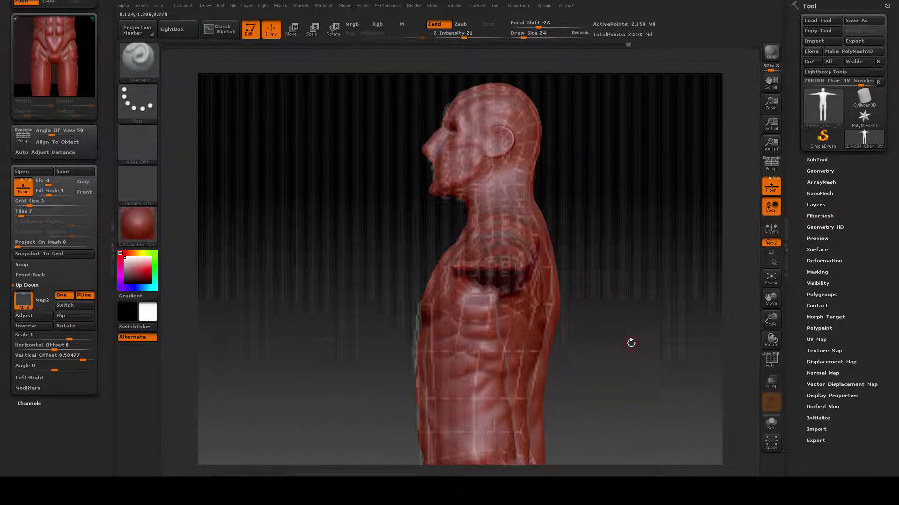
{"action": "left_click_drag", "start_coordinate": [631, 343], "coordinate": [608, 302]}
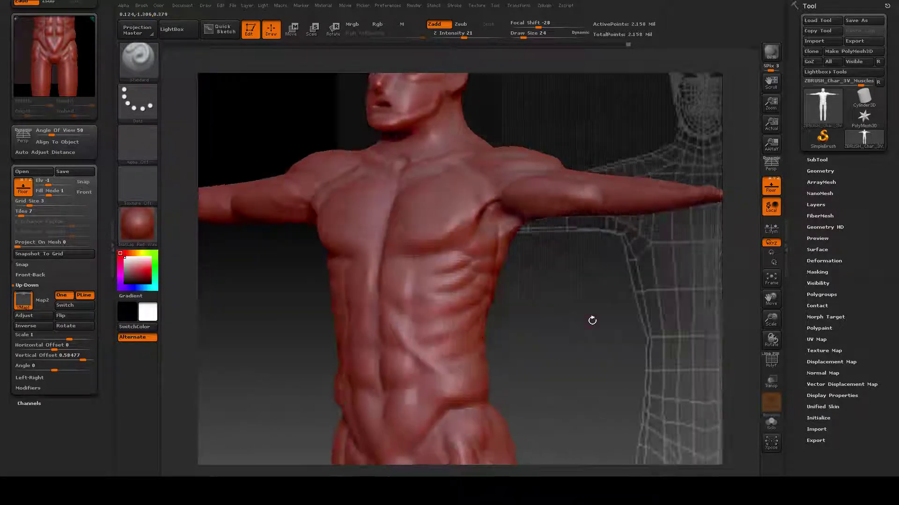
- Check the character against the reference images from below and from the front, and hide the tray holding the floor grid settings
{"action": "left_click_drag", "start_coordinate": [592, 318], "coordinate": [606, 242]}
{"action": "left_click_drag", "start_coordinate": [573, 325], "coordinate": [549, 174]}
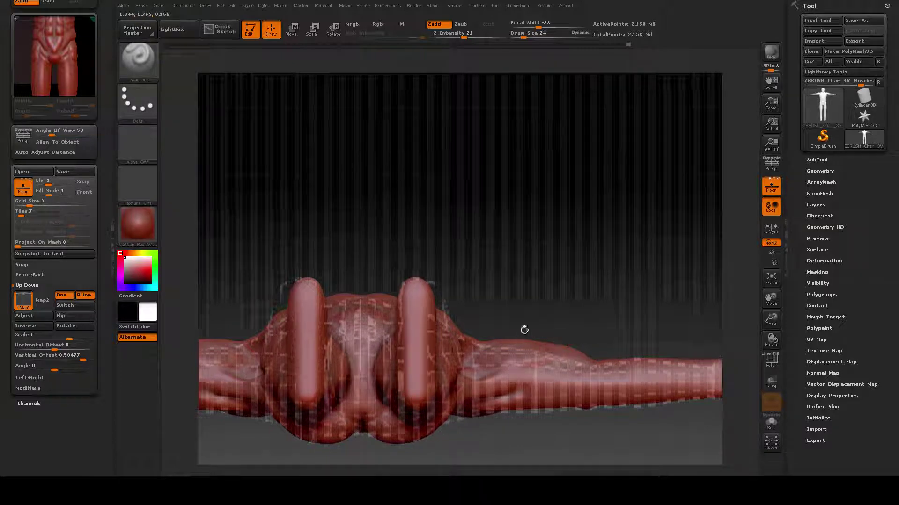
{"action": "left_click_drag", "start_coordinate": [601, 205], "coordinate": [605, 337]}
{"action": "mouse_move", "coordinate": [569, 205]}
{"action": "left_mouse_down", "text": "alt"}
{"action": "mouse_move", "coordinate": [614, 306]}
{"action": "mouse_move", "coordinate": [656, 341]}
{"action": "left_mouse_up", "text": "alt"}
{"action": "right_click_drag", "start_coordinate": [656, 341], "coordinate": [593, 351], "text": "ctrl"}
{"action": "left_click_drag", "start_coordinate": [589, 374], "coordinate": [612, 266], "text": "alt"}
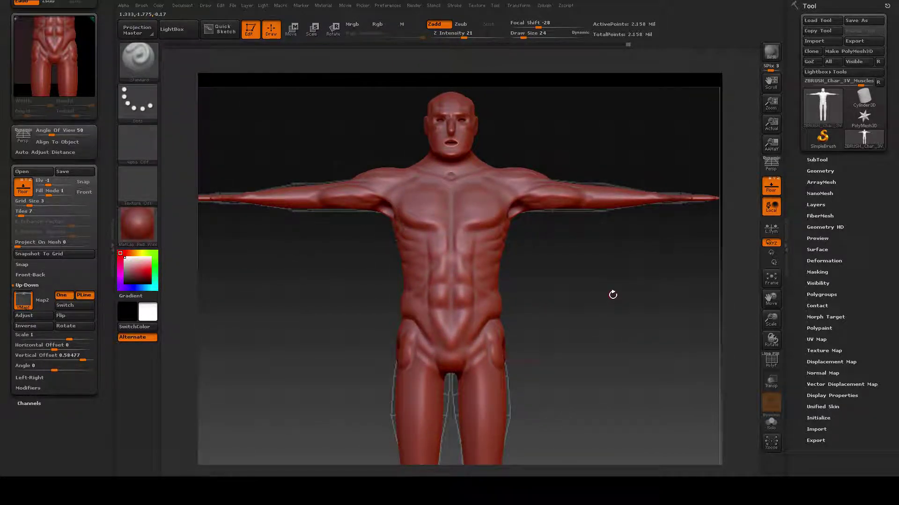
{"action": "left_click", "coordinate": [114, 231]}
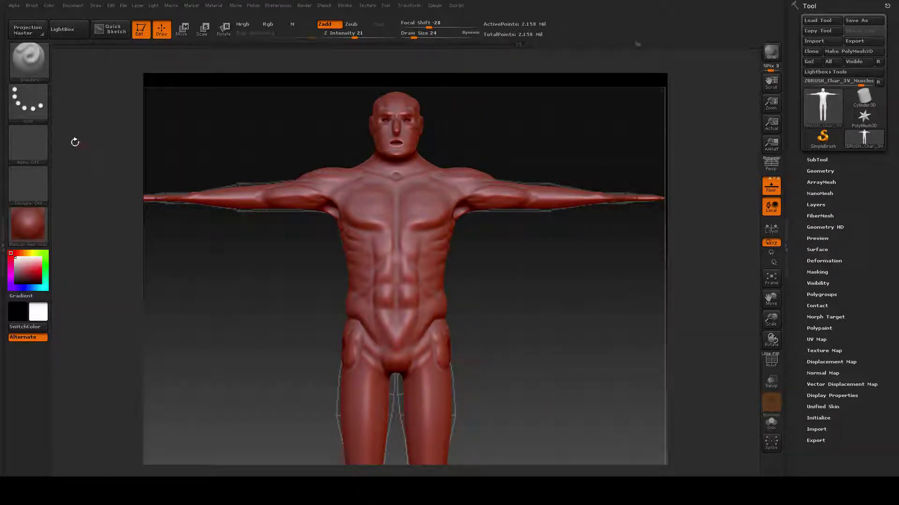
- Choose the Move sculpting brush
{"action": "left_click", "coordinate": [30, 58]}
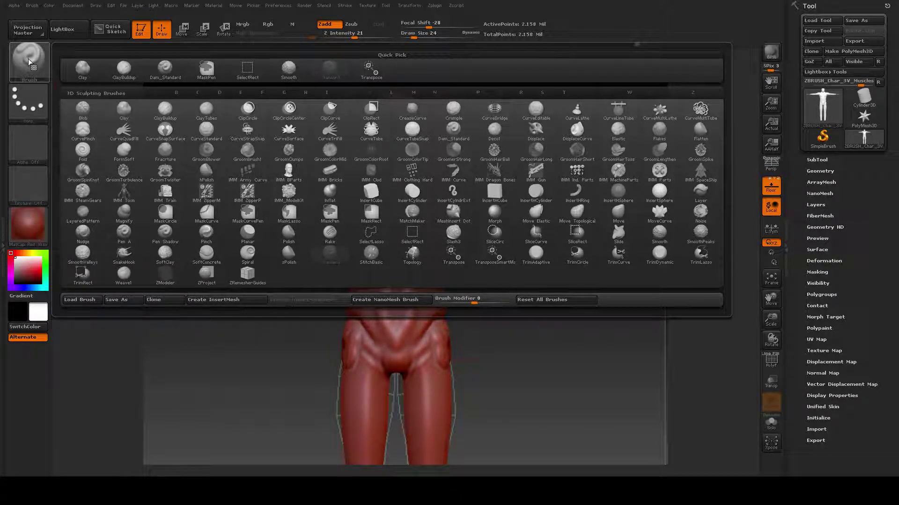
{"action": "key", "text": "m"}
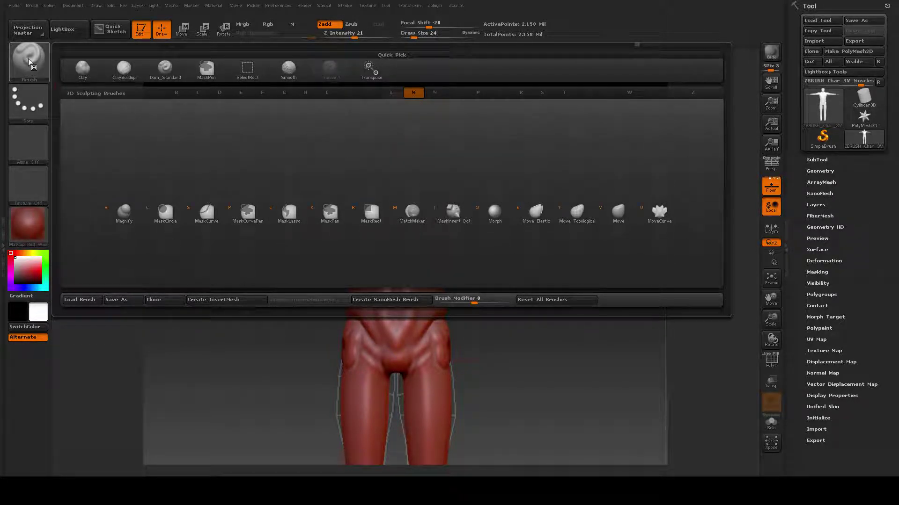
{"action": "key", "text": "v"}
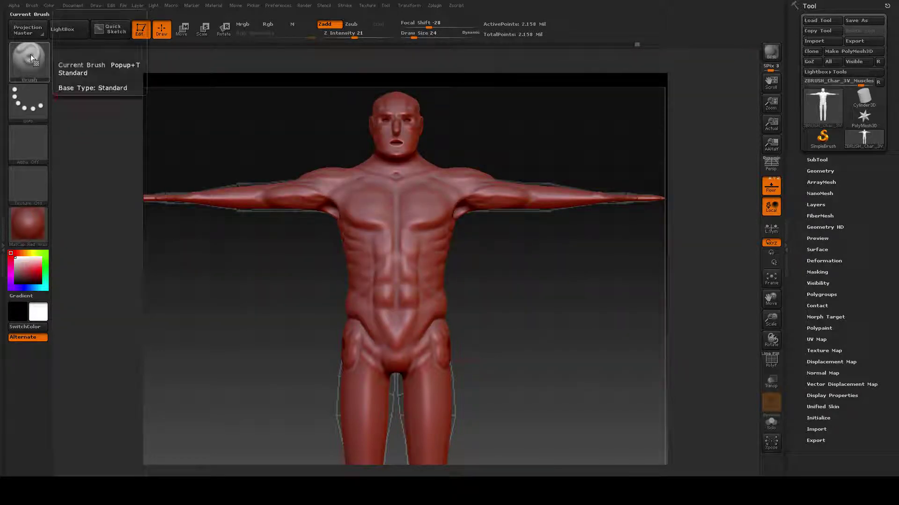
{"action": "left_click", "coordinate": [30, 54]}
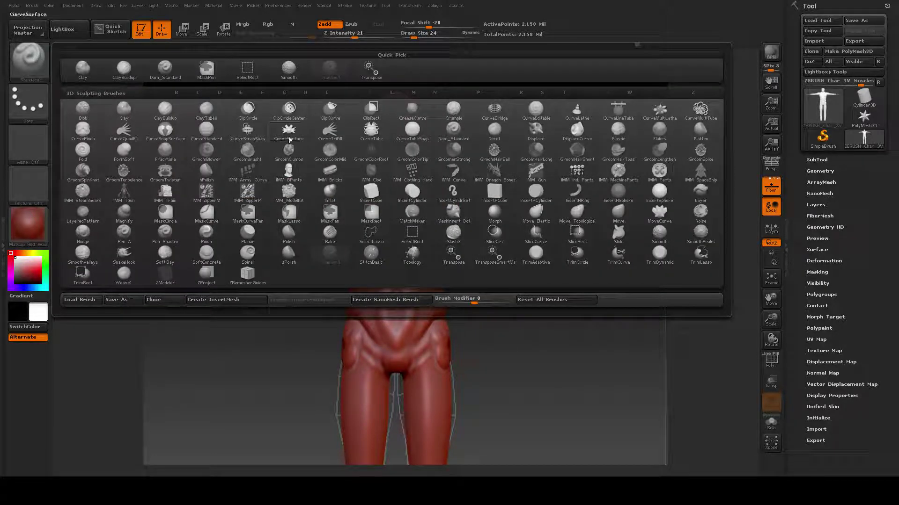
{"action": "key", "text": "m"}
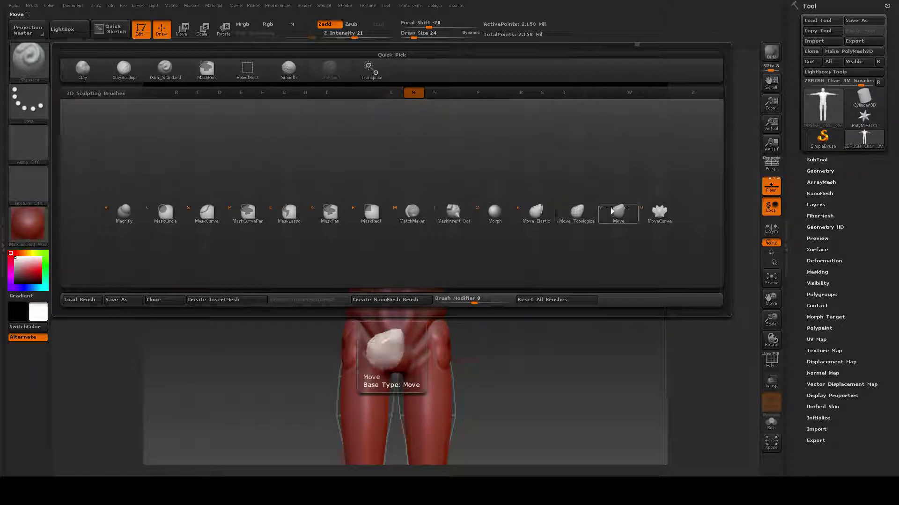
{"action": "left_click", "coordinate": [620, 214]}
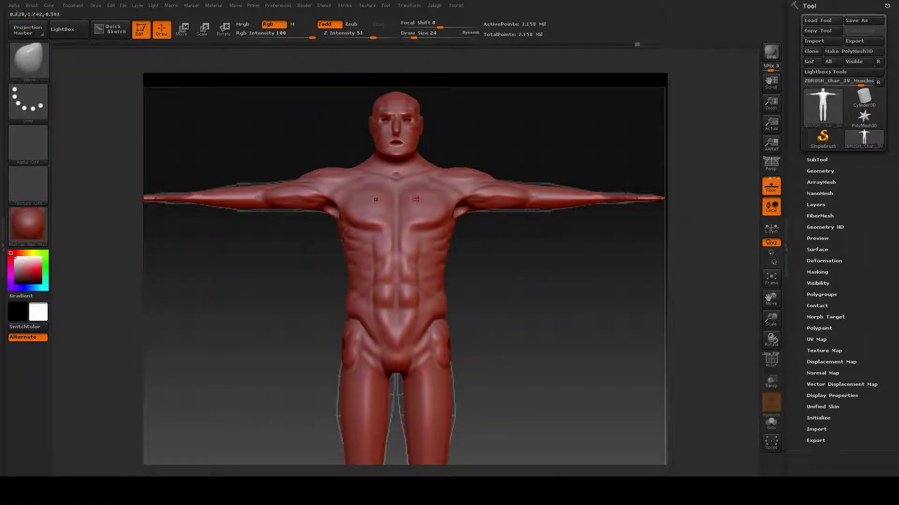
- Set the Move brush to Draw Size 264, Focal Shift 3 and Z Intensity 39, and push the waist inward in the front view
{"action": "key", "text": "space"}
{"action": "mouse_move", "coordinate": [419, 198]}
{"action": "left_mouse_down"}
{"action": "mouse_move", "coordinate": [444, 200]}
{"action": "mouse_move", "coordinate": [451, 231]}
{"action": "left_mouse_up"}
{"action": "left_click", "coordinate": [442, 210]}
{"action": "left_click_drag", "start_coordinate": [504, 281], "coordinate": [497, 232], "text": "alt"}
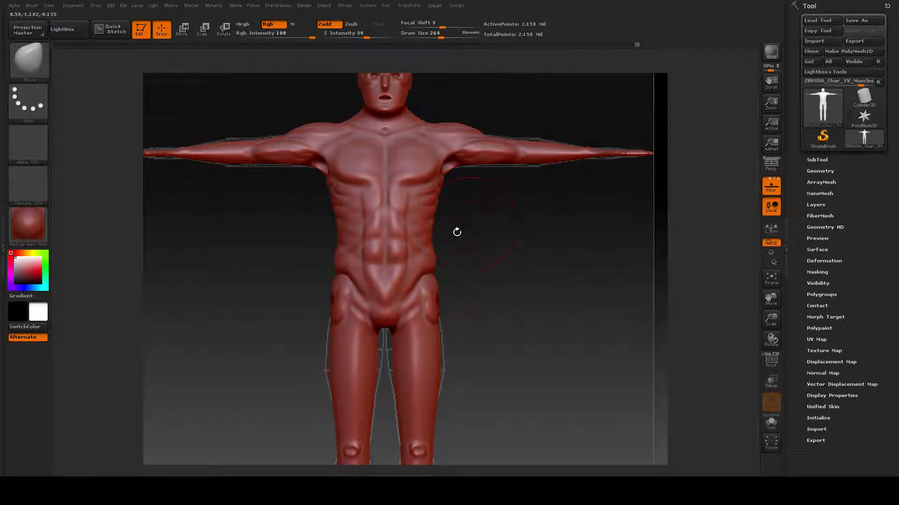
{"action": "left_click_drag", "start_coordinate": [436, 257], "coordinate": [420, 260]}
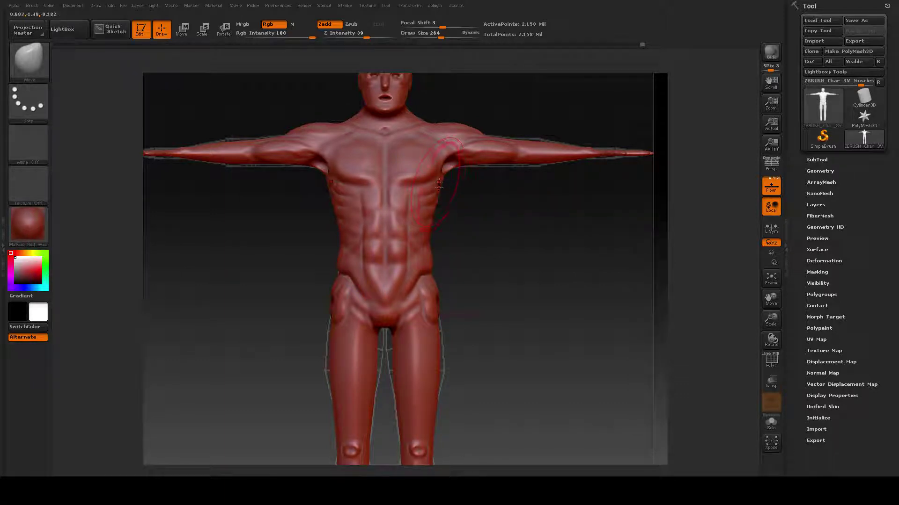
- Push the buttocks inward toward the side-view reference and check the figure from behind
{"action": "left_click_drag", "start_coordinate": [527, 259], "coordinate": [579, 259]}
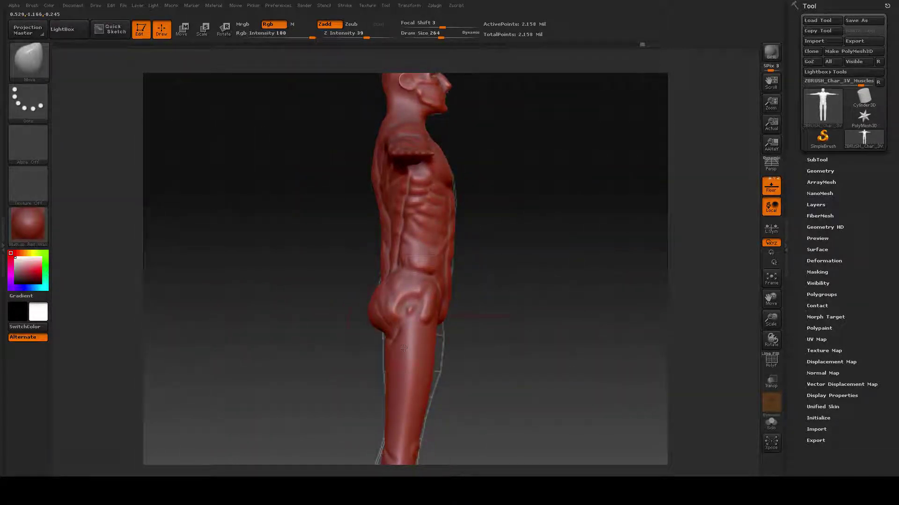
{"action": "left_click_drag", "start_coordinate": [367, 316], "coordinate": [383, 297]}
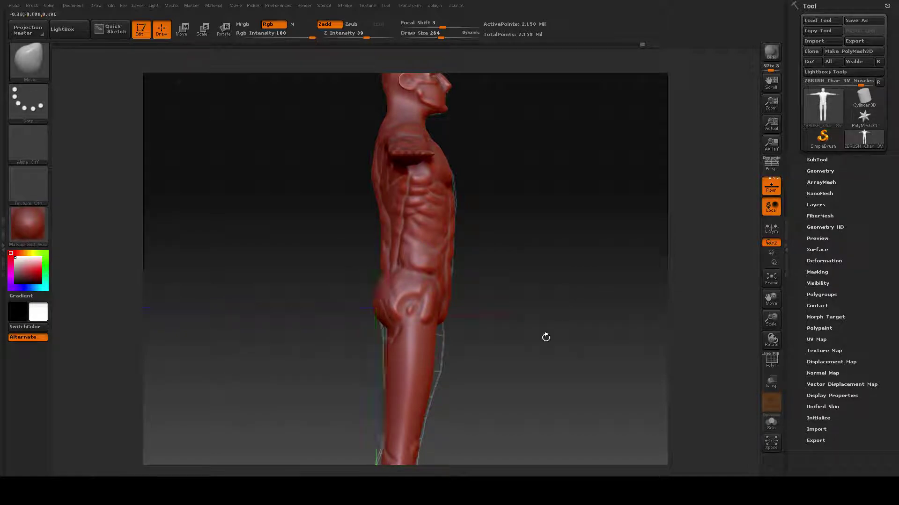
{"action": "left_click_drag", "start_coordinate": [525, 334], "coordinate": [629, 335]}
{"action": "left_click_drag", "start_coordinate": [529, 339], "coordinate": [543, 351]}
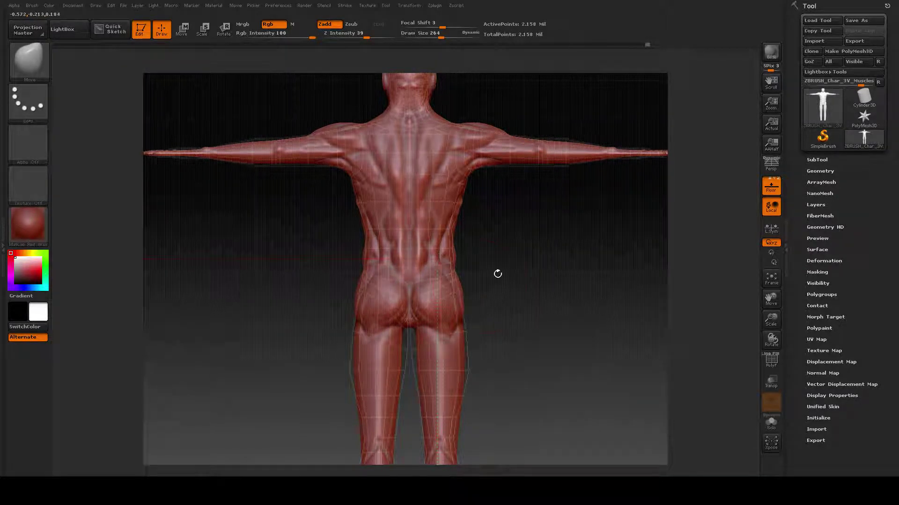
- Reshape the lower back, chest and base of the neck with the Move brush to follow the side-view reference
{"action": "left_click_drag", "start_coordinate": [508, 275], "coordinate": [467, 261]}
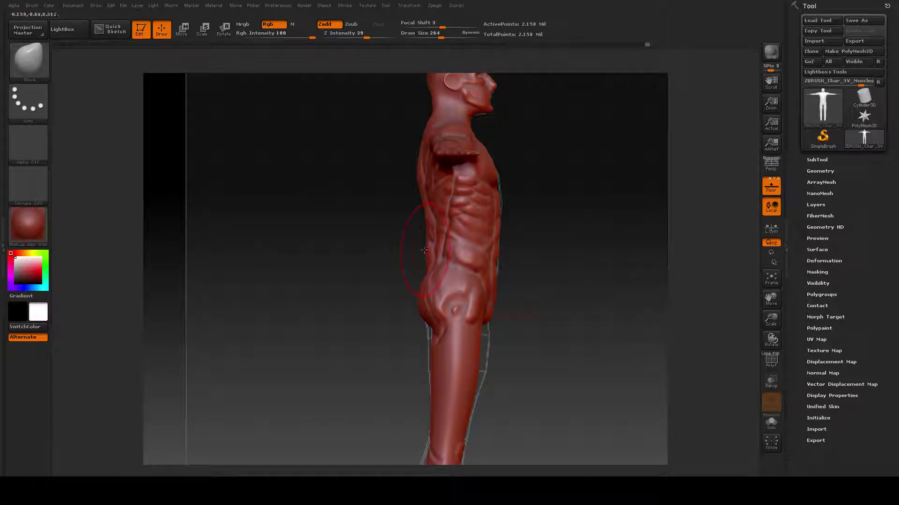
{"action": "left_click_drag", "start_coordinate": [423, 250], "coordinate": [435, 249]}
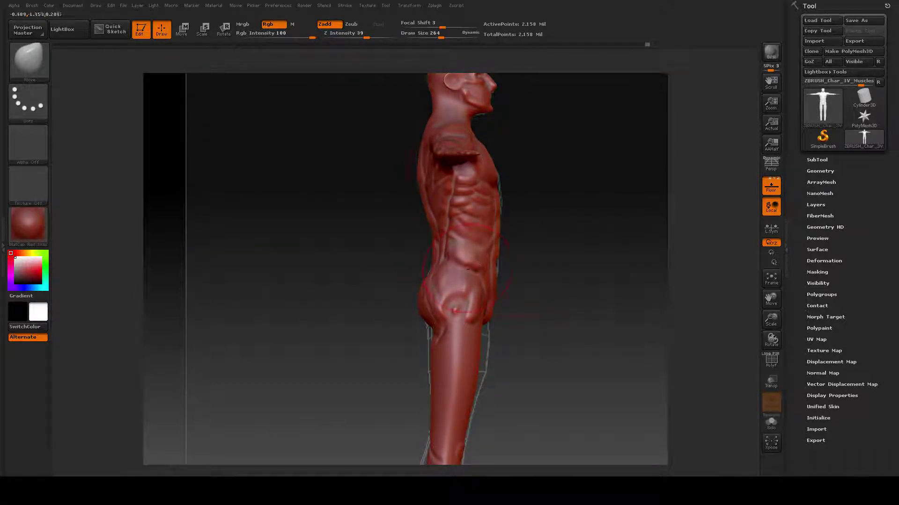
{"action": "left_click_drag", "start_coordinate": [498, 185], "coordinate": [481, 159]}
{"action": "left_click_drag", "start_coordinate": [427, 125], "coordinate": [440, 136]}
{"action": "left_click_drag", "start_coordinate": [585, 210], "coordinate": [589, 277], "text": "alt"}
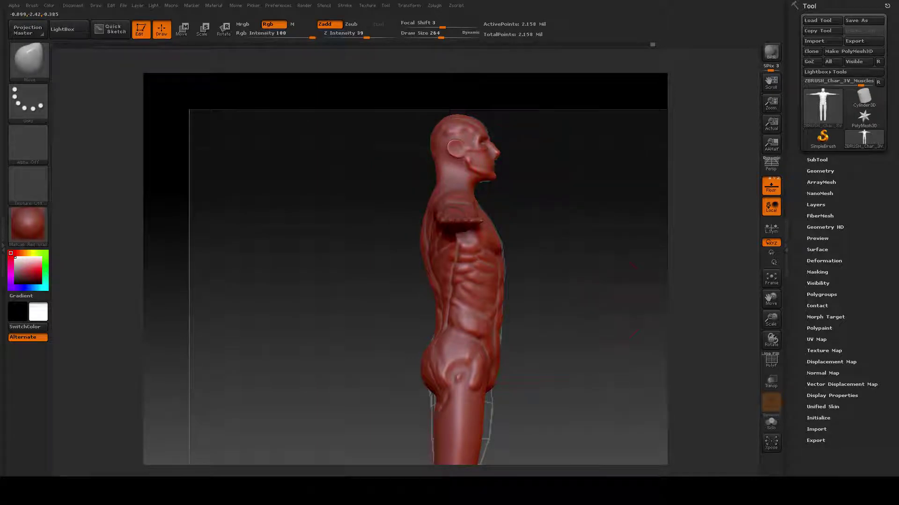
- Push the outer hips slightly inward to match the front-view reference outline
{"action": "mouse_move", "coordinate": [632, 299]}
{"action": "left_mouse_down"}
{"action": "mouse_move", "coordinate": [468, 304]}
{"action": "mouse_move", "coordinate": [542, 305]}
{"action": "left_mouse_up"}
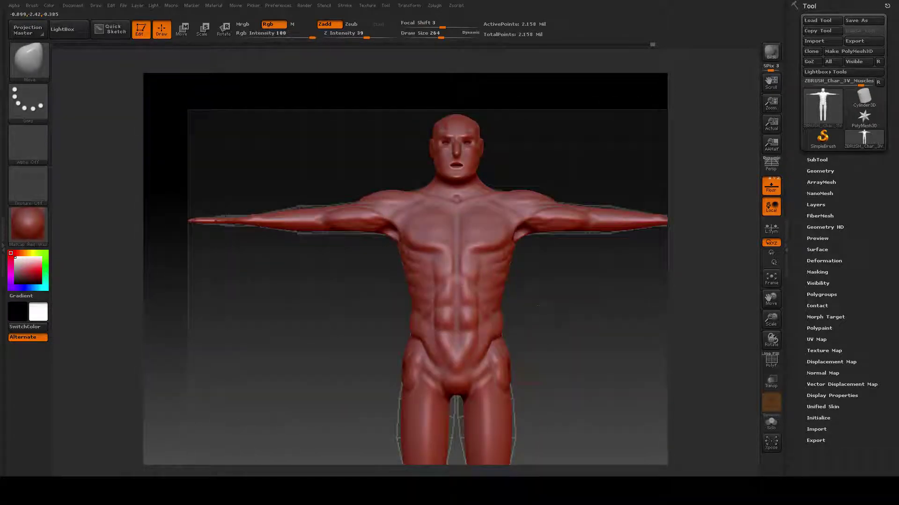
{"action": "left_click_drag", "start_coordinate": [567, 349], "coordinate": [545, 274], "text": "alt"}
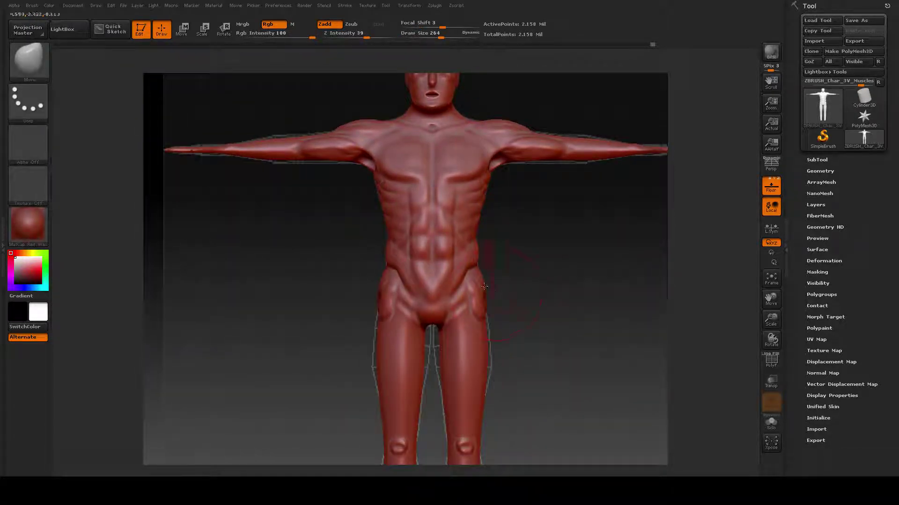
{"action": "left_click_drag", "start_coordinate": [485, 286], "coordinate": [478, 288]}
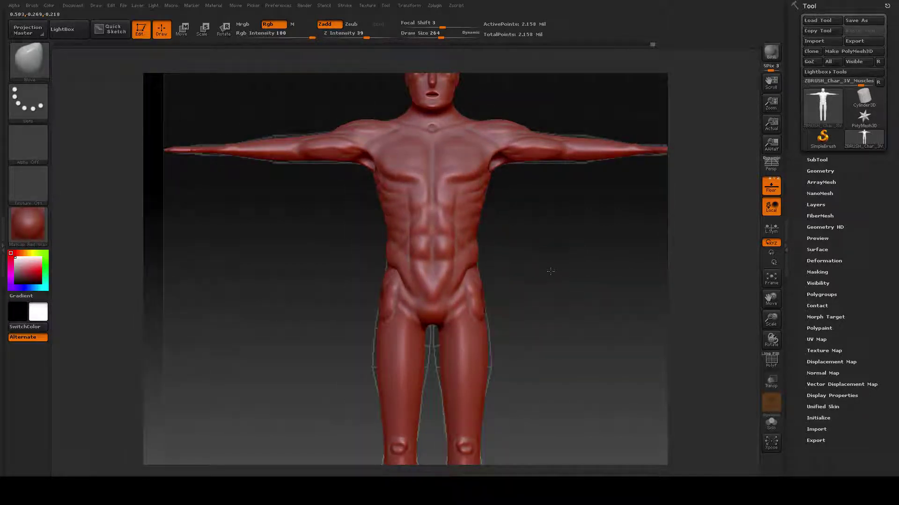
- Compare the arms, thighs and hips with the front and side reference outlines
{"action": "mouse_move", "coordinate": [585, 234]}
{"action": "left_mouse_down", "text": "alt"}
{"action": "mouse_move", "coordinate": [542, 315]}
{"action": "mouse_move", "coordinate": [504, 335]}
{"action": "mouse_move", "coordinate": [533, 330]}
{"action": "mouse_move", "coordinate": [530, 269]}
{"action": "left_mouse_up", "text": "alt"}
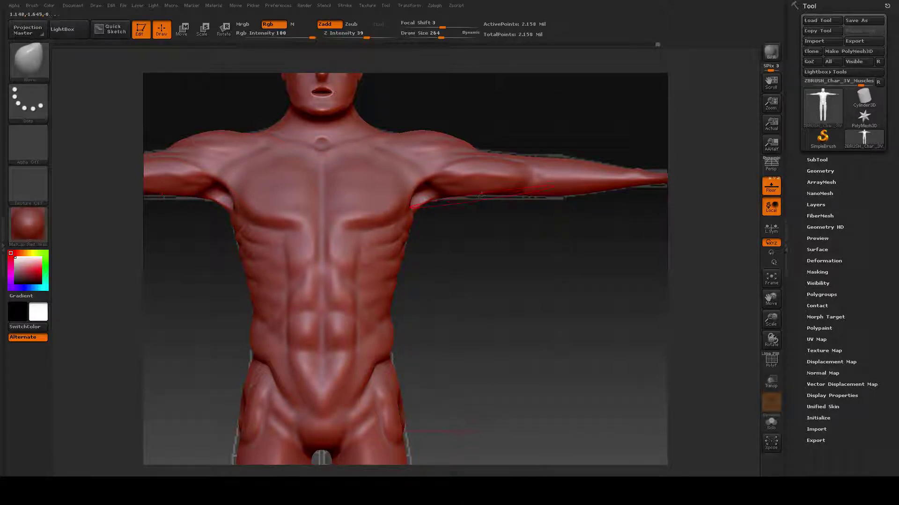
{"action": "left_click_drag", "start_coordinate": [473, 346], "coordinate": [568, 329]}
{"action": "left_click_drag", "start_coordinate": [581, 408], "coordinate": [557, 245], "text": "alt"}
{"action": "left_click_drag", "start_coordinate": [500, 332], "coordinate": [508, 237], "text": "alt"}
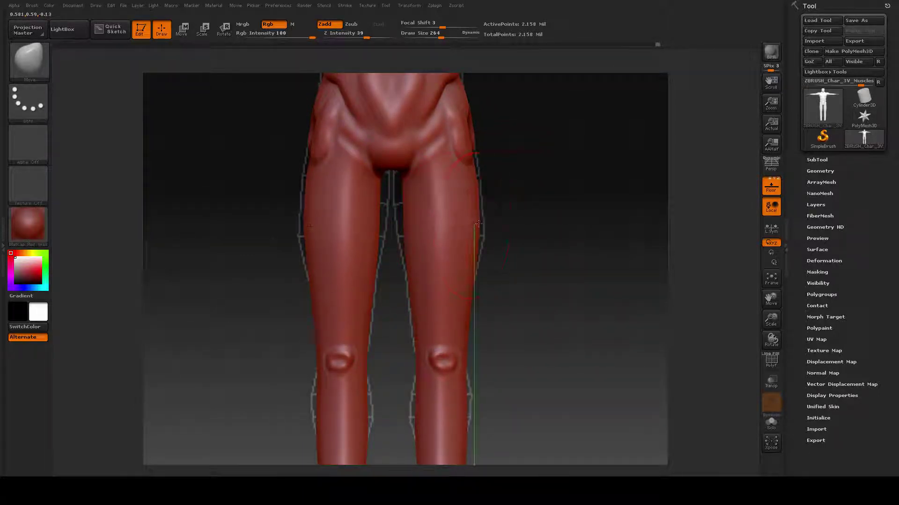
{"action": "left_click_drag", "start_coordinate": [550, 263], "coordinate": [564, 290]}
{"action": "left_click_drag", "start_coordinate": [585, 262], "coordinate": [510, 295]}
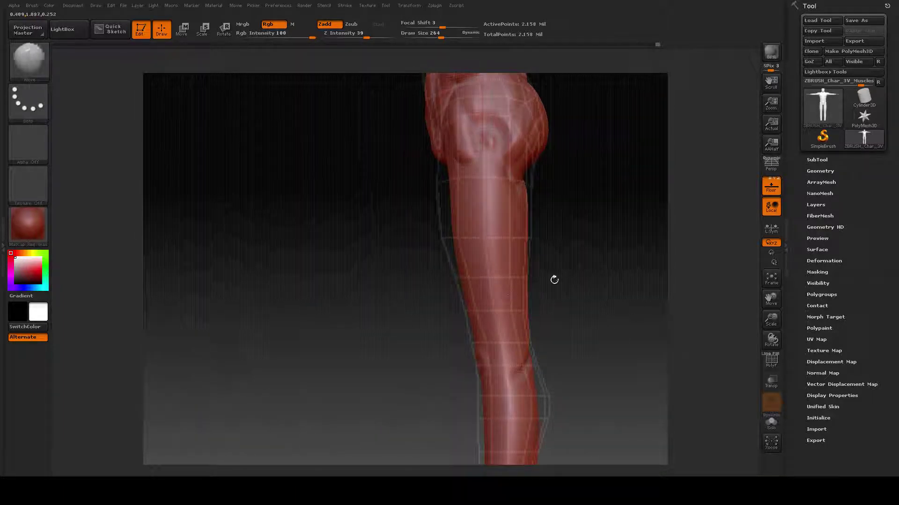
{"action": "left_click_drag", "start_coordinate": [588, 231], "coordinate": [491, 324], "text": "alt"}
{"action": "left_click_drag", "start_coordinate": [551, 228], "coordinate": [519, 297], "text": "alt"}
{"action": "mouse_move", "coordinate": [520, 231]}
{"action": "left_mouse_down", "text": "alt"}
{"action": "mouse_move", "coordinate": [519, 252]}
{"action": "mouse_move", "coordinate": [441, 287]}
{"action": "left_mouse_up", "text": "alt"}
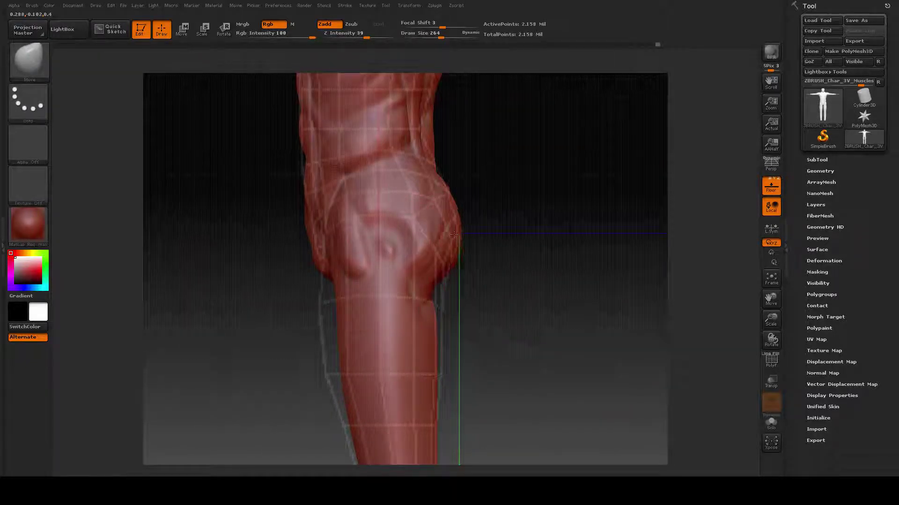
{"action": "left_click_drag", "start_coordinate": [517, 200], "coordinate": [518, 275], "text": "alt"}
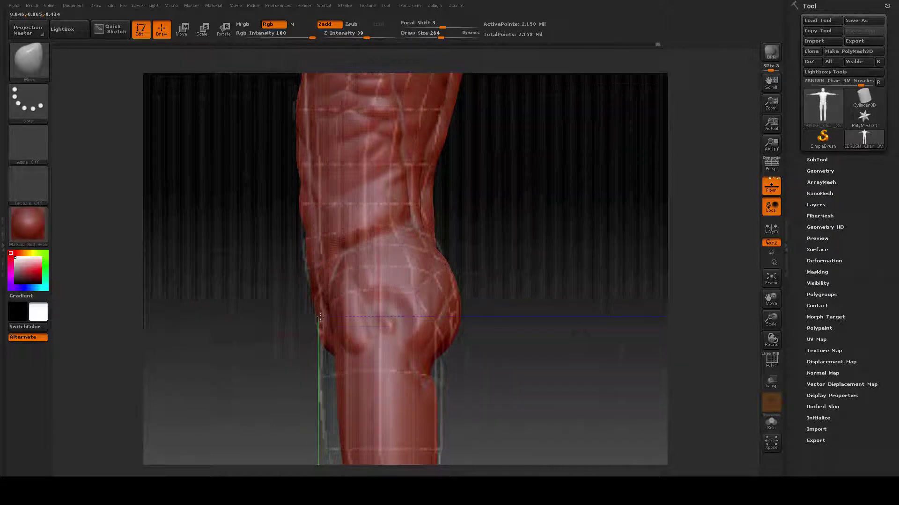
- Undo the last stroke, reduce the Draw Size to 181 and push in the front of the pelvis toward the side-view reference
{"action": "key", "text": "ctrl+z"}
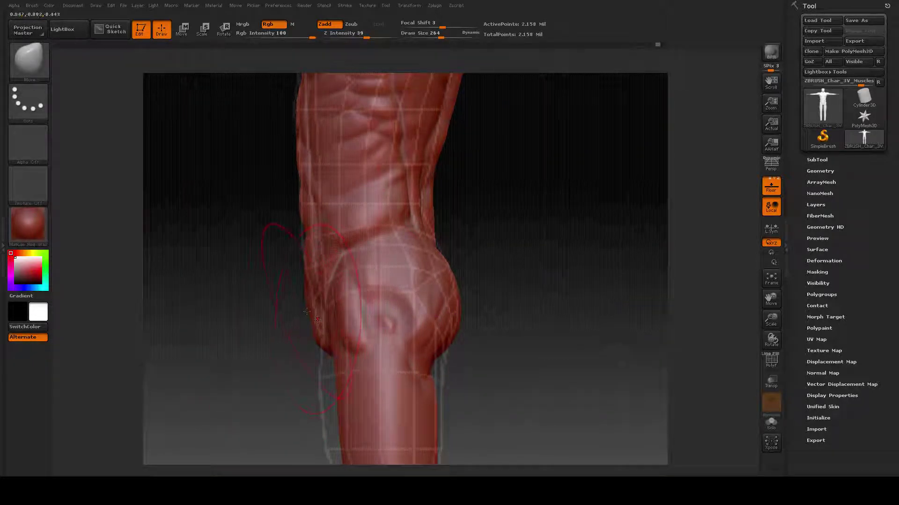
{"action": "key", "text": "space"}
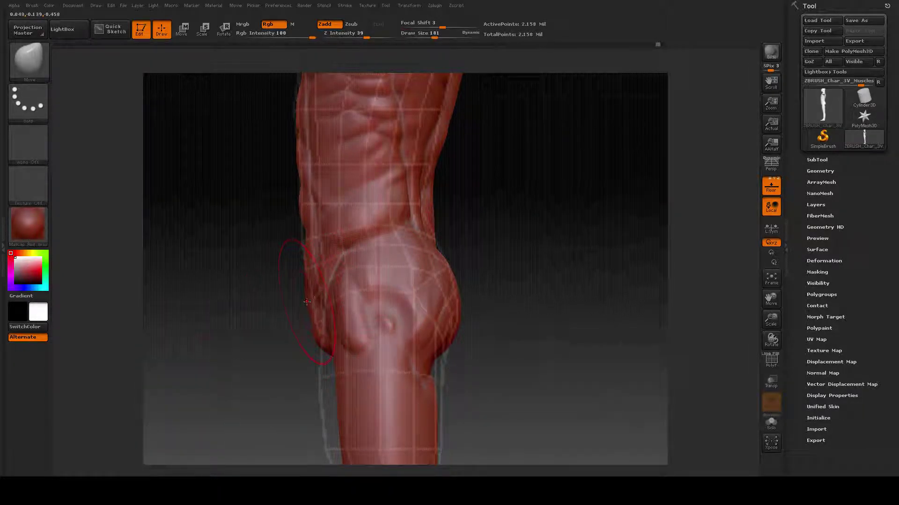
{"action": "left_click_drag", "start_coordinate": [306, 302], "coordinate": [321, 326]}
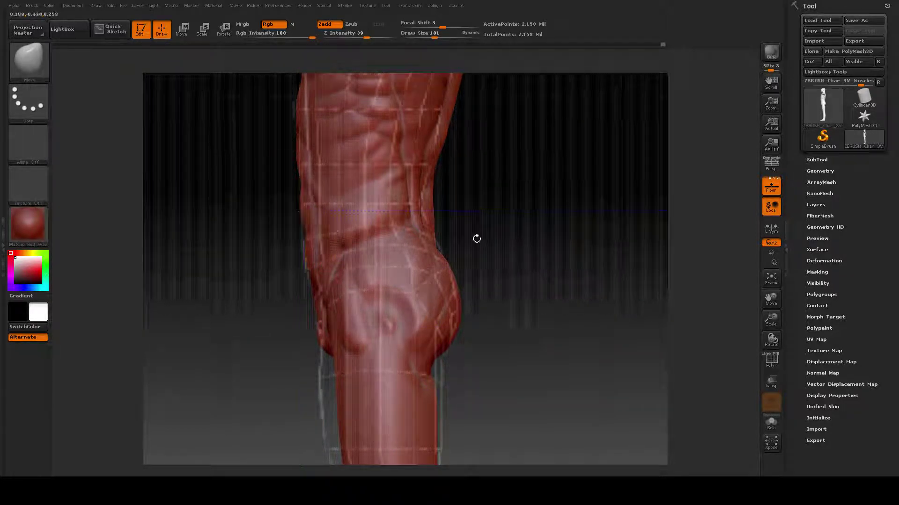
- Adjust the lower back to the side-view outline at Draw Size 186, and enlarge the brush to 521 for the upper back
{"action": "left_click_drag", "start_coordinate": [527, 203], "coordinate": [496, 305]}
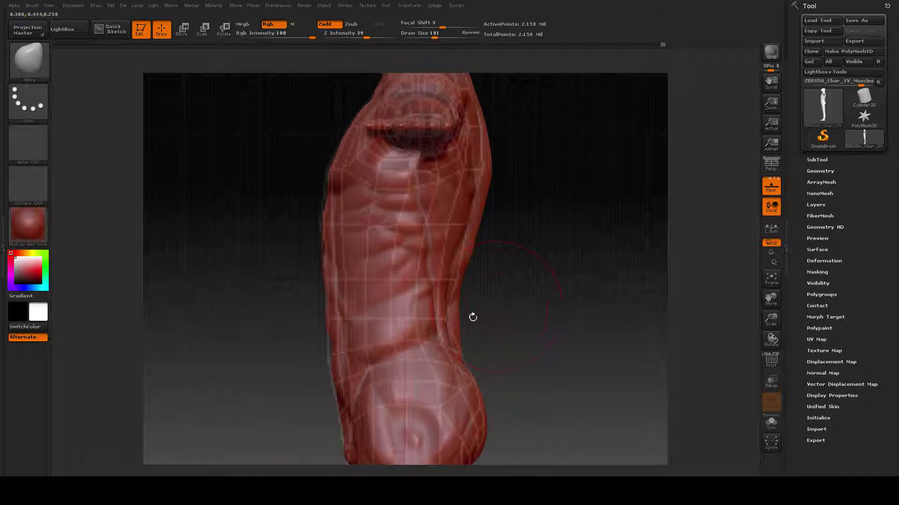
{"action": "key", "text": "space"}
{"action": "left_click", "coordinate": [458, 319]}
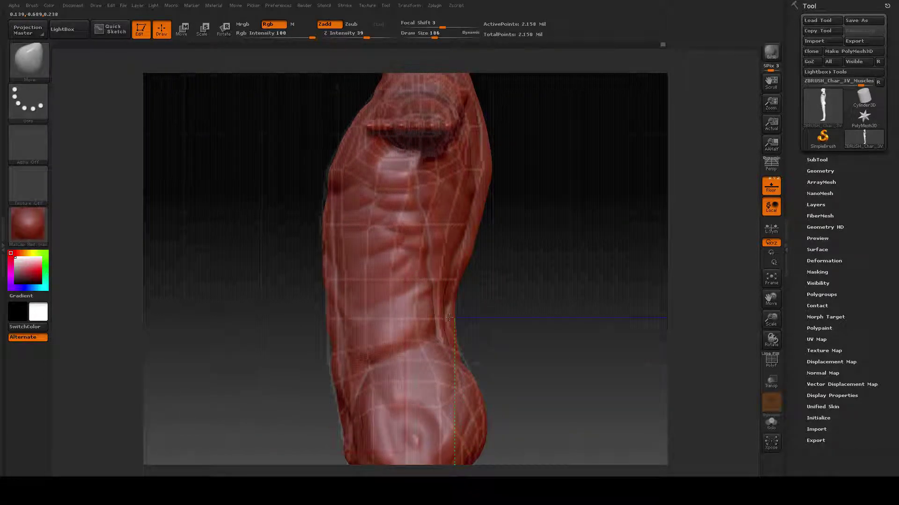
{"action": "mouse_move", "coordinate": [527, 228]}
{"action": "left_mouse_down"}
{"action": "mouse_move", "coordinate": [485, 295]}
{"action": "mouse_move", "coordinate": [509, 292]}
{"action": "mouse_move", "coordinate": [451, 280]}
{"action": "left_mouse_up"}
{"action": "key", "text": "space"}
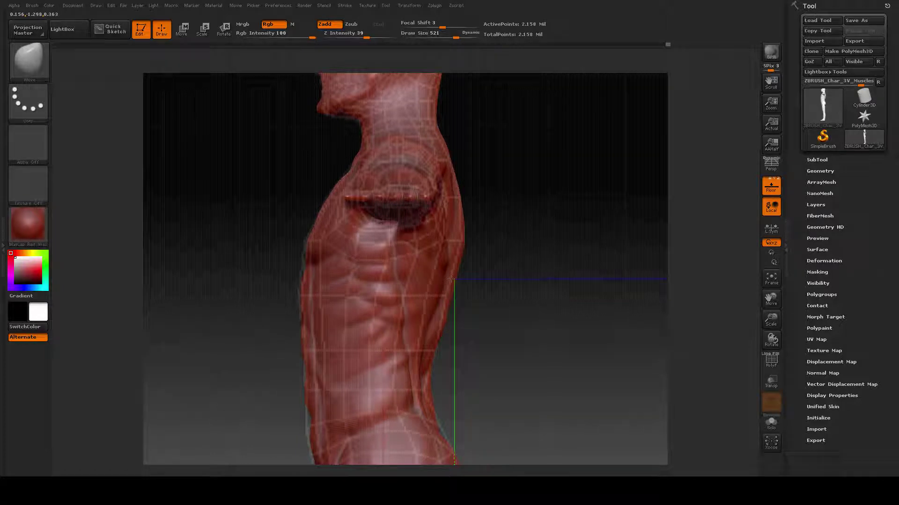
- Set the Draw Size to 140 and nudge the crown of the head toward the side-view reference outline
{"action": "left_click_drag", "start_coordinate": [517, 234], "coordinate": [537, 361], "text": "alt"}
{"action": "right_click_drag", "start_coordinate": [531, 334], "coordinate": [537, 372], "text": "ctrl"}
{"action": "right_click_drag", "start_coordinate": [530, 217], "coordinate": [553, 312], "text": "alt"}
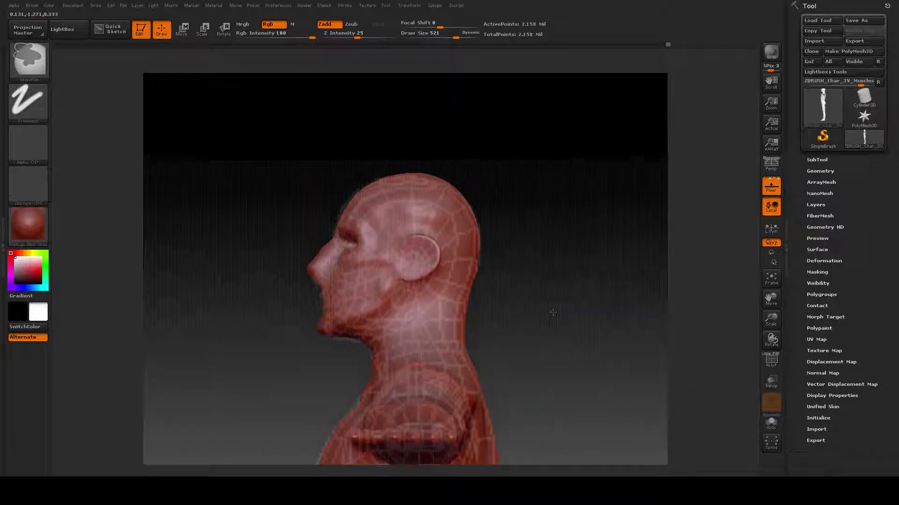
{"action": "key", "text": "space"}
{"action": "left_click_drag", "start_coordinate": [461, 210], "coordinate": [436, 210]}
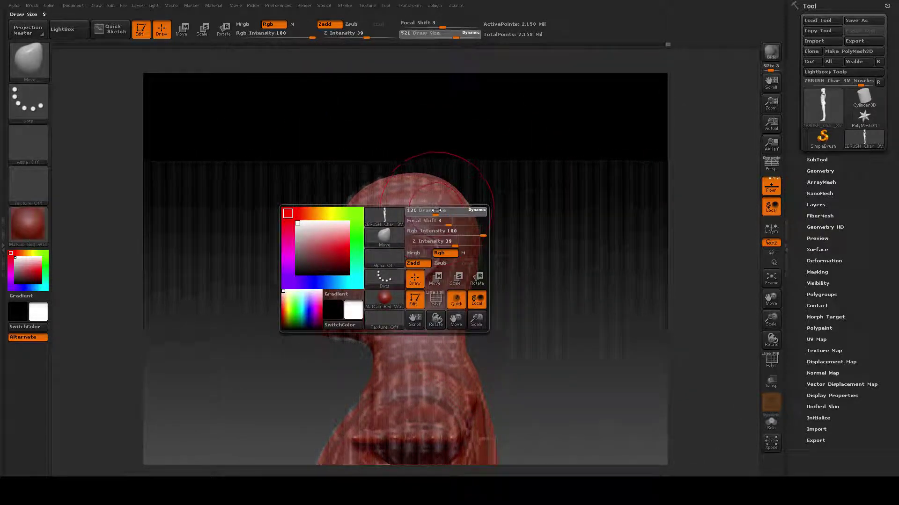
{"action": "left_click_drag", "start_coordinate": [436, 210], "coordinate": [438, 210]}
{"action": "left_click_drag", "start_coordinate": [423, 180], "coordinate": [422, 181]}
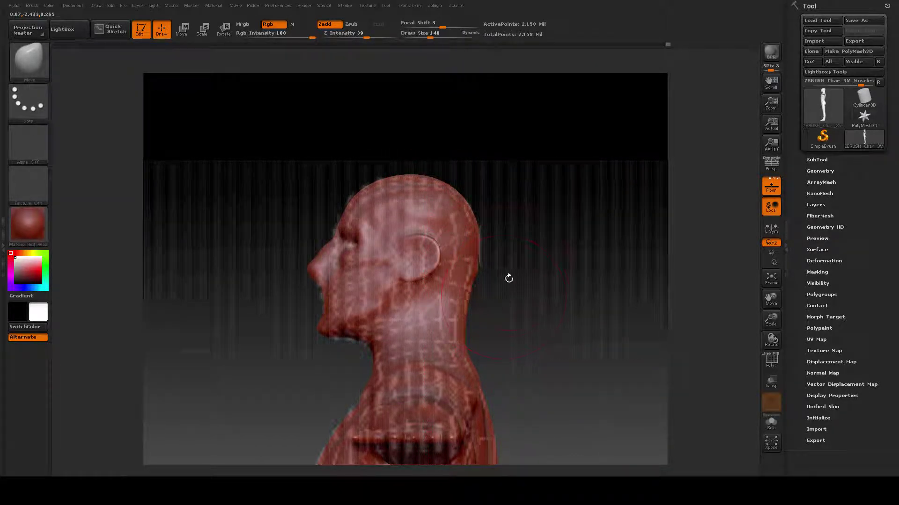
{"action": "left_click_drag", "start_coordinate": [509, 274], "coordinate": [534, 271], "text": "alt"}
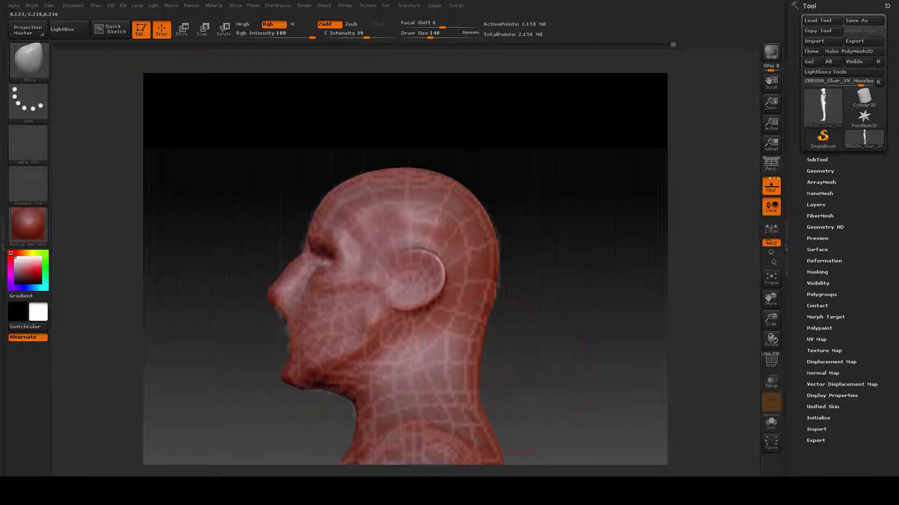
- Set the Draw Size to 62 and reshape the nose, lips and chin to follow the side-view reference profile
{"action": "mouse_move", "coordinate": [504, 372]}
{"action": "right_mouse_down", "text": "alt"}
{"action": "mouse_move", "coordinate": [501, 354]}
{"action": "mouse_move", "coordinate": [533, 374]}
{"action": "right_mouse_up", "text": "alt"}
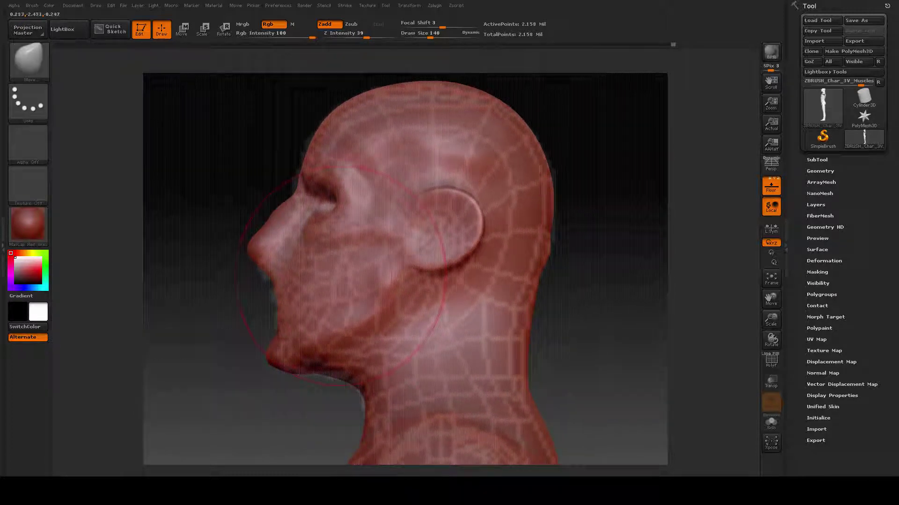
{"action": "key", "text": "space"}
{"action": "left_click_drag", "start_coordinate": [322, 263], "coordinate": [310, 262]}
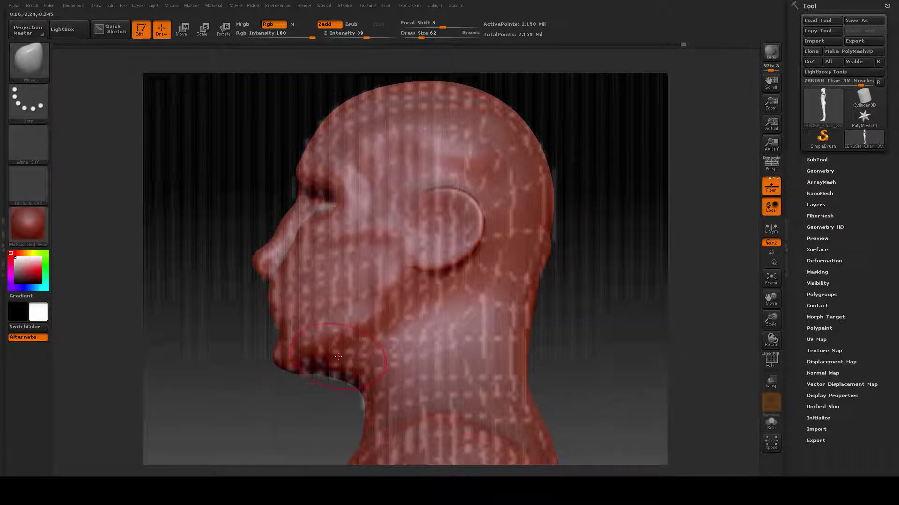
- Reshape the ear at Draw Size 101, and set the brush to 53 for small corrections to the brow and nose
{"action": "key", "text": "space"}
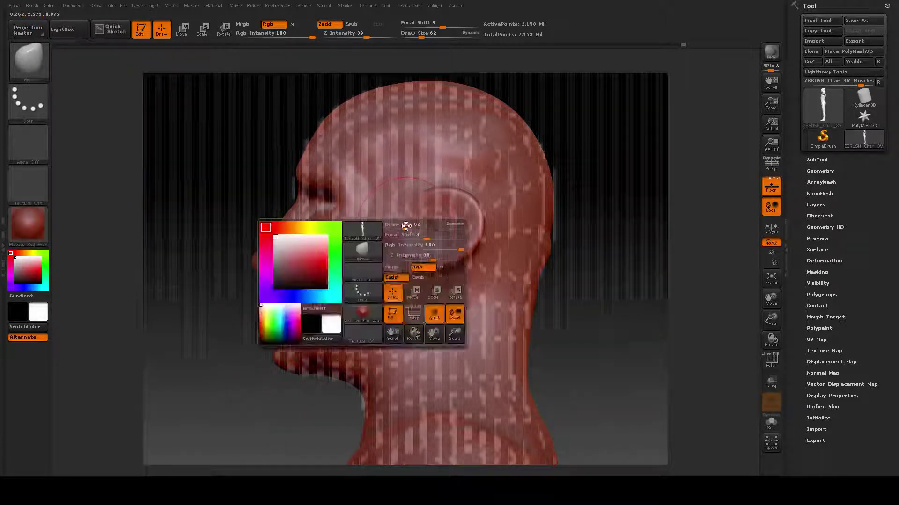
{"action": "left_click_drag", "start_coordinate": [406, 227], "coordinate": [413, 226]}
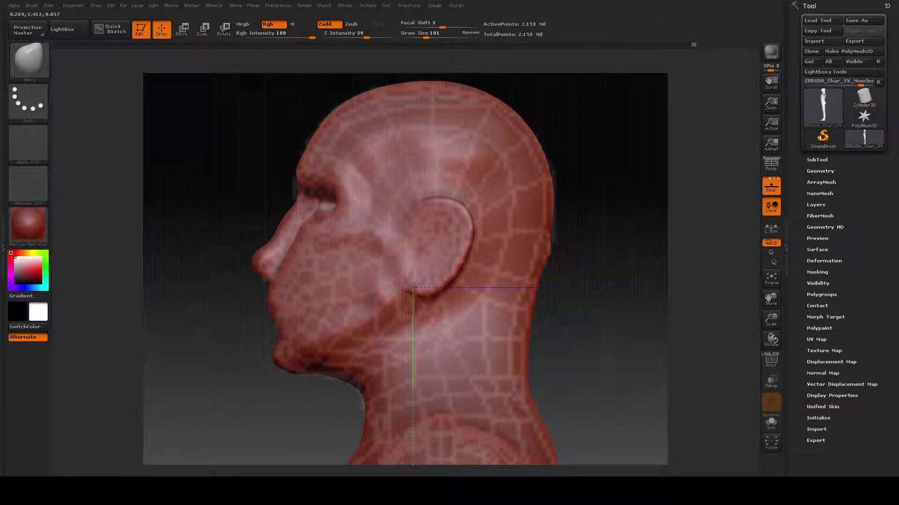
{"action": "key", "text": "space"}
{"action": "left_click_drag", "start_coordinate": [283, 206], "coordinate": [272, 207]}
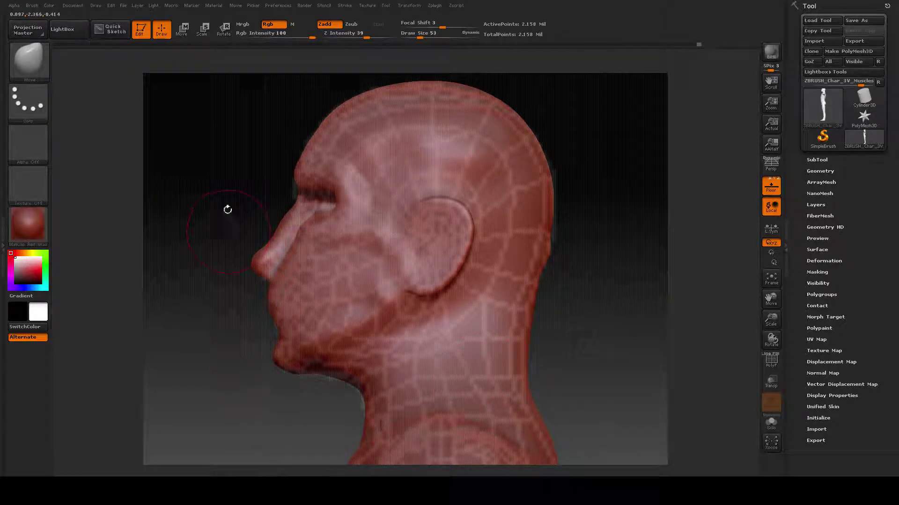
- Reduce the Draw Size to 86 and fit the crown and sides of the skull to the reference outline from behind
{"action": "left_click_drag", "start_coordinate": [249, 207], "coordinate": [566, 284]}
{"action": "left_click_drag", "start_coordinate": [581, 318], "coordinate": [572, 322]}
{"action": "left_click_drag", "start_coordinate": [565, 282], "coordinate": [543, 326]}
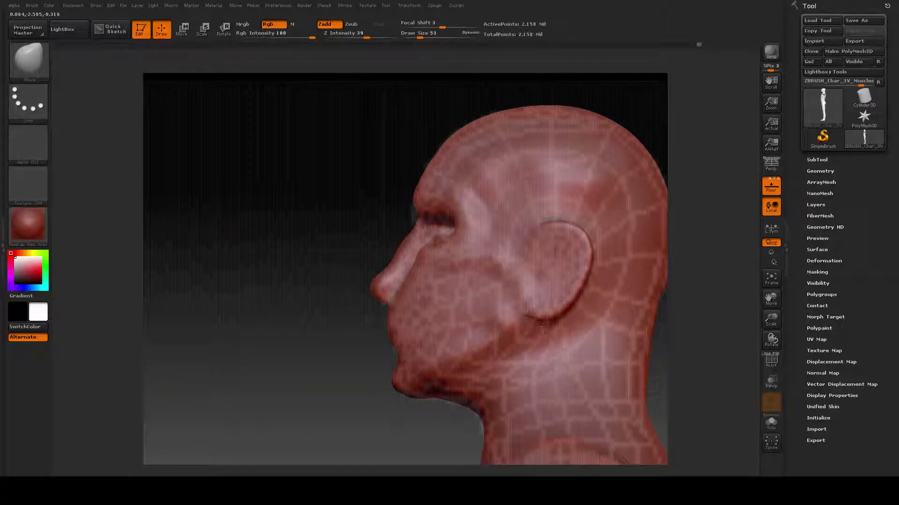
{"action": "left_click_drag", "start_coordinate": [598, 323], "coordinate": [579, 326]}
{"action": "left_click_drag", "start_coordinate": [566, 233], "coordinate": [574, 258], "text": "alt"}
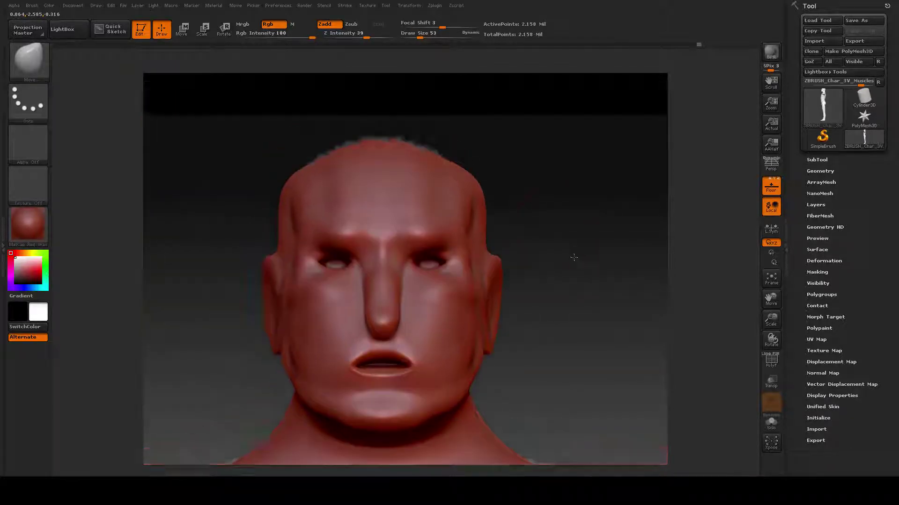
{"action": "key", "text": "space"}
{"action": "left_click_drag", "start_coordinate": [512, 177], "coordinate": [520, 177]}
{"action": "mouse_move", "coordinate": [582, 209]}
{"action": "left_mouse_down"}
{"action": "mouse_move", "coordinate": [357, 235]}
{"action": "mouse_move", "coordinate": [475, 221]}
{"action": "left_mouse_up"}
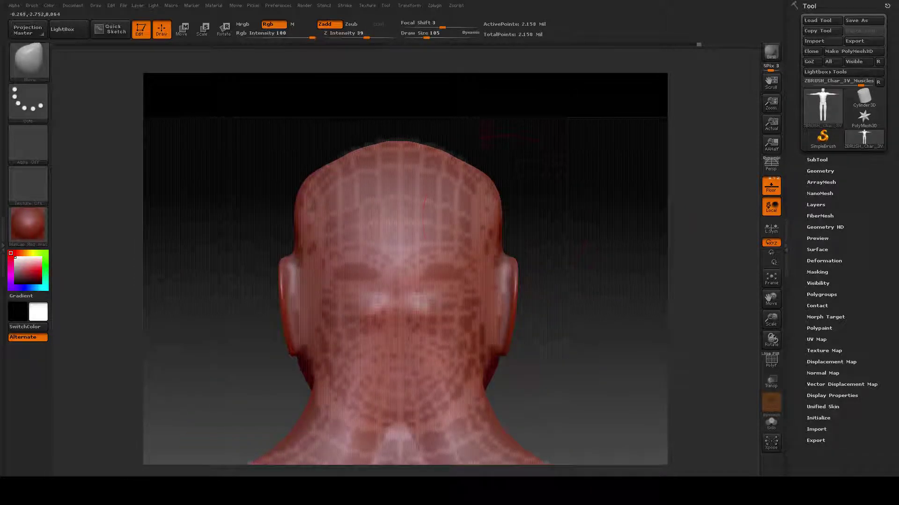
{"action": "key", "text": "space"}
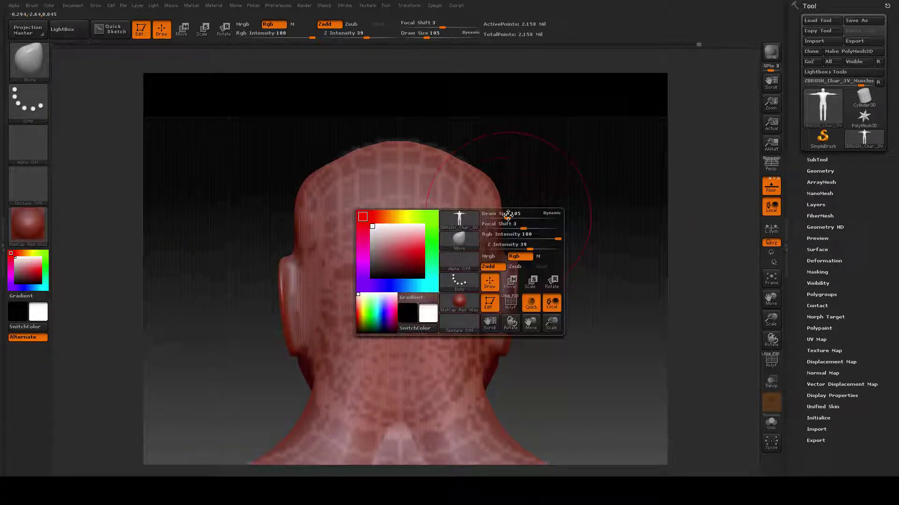
{"action": "left_click_drag", "start_coordinate": [509, 214], "coordinate": [487, 215]}
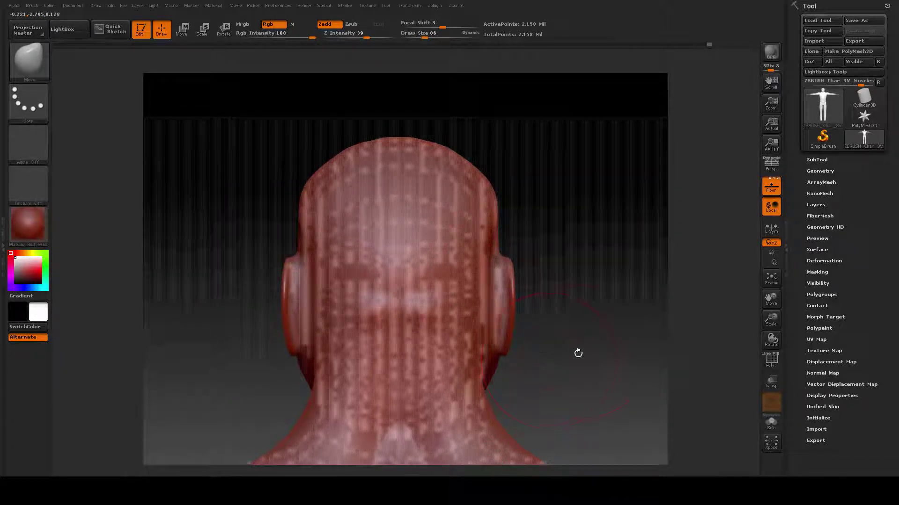
- Refine the cheeks and jaw from the front, and pull the back of the head out to the side-view outline
{"action": "left_click_drag", "start_coordinate": [583, 351], "coordinate": [572, 303], "text": "alt"}
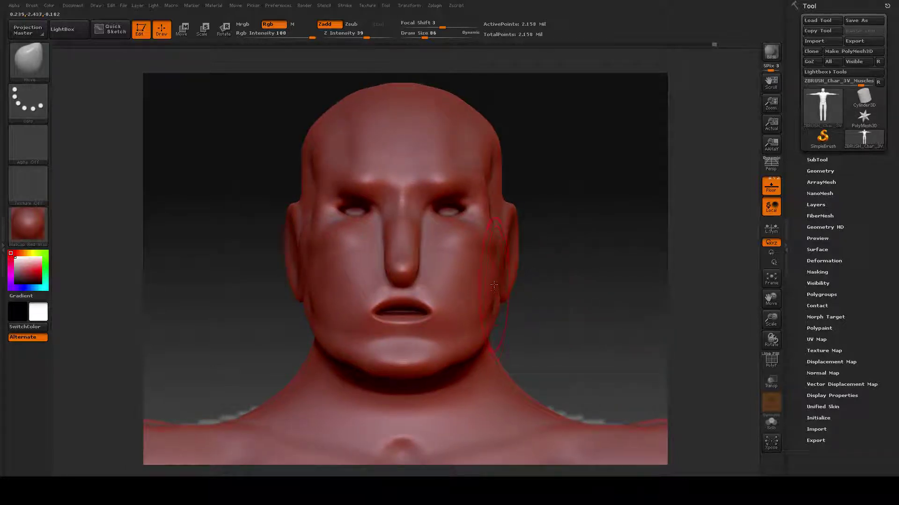
{"action": "left_click_drag", "start_coordinate": [491, 285], "coordinate": [486, 283]}
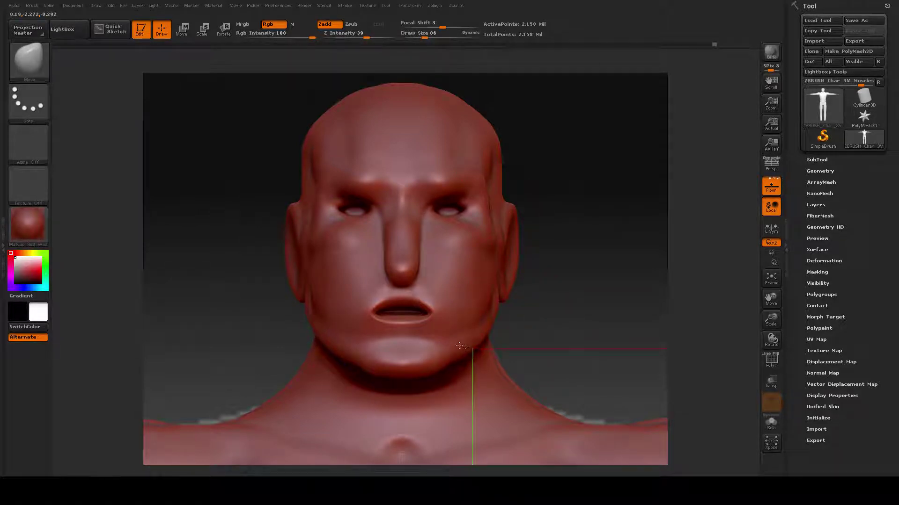
{"action": "mouse_move", "coordinate": [590, 303]}
{"action": "left_mouse_down"}
{"action": "mouse_move", "coordinate": [492, 358]}
{"action": "mouse_move", "coordinate": [340, 384]}
{"action": "left_mouse_up"}
{"action": "left_click_drag", "start_coordinate": [325, 238], "coordinate": [244, 250], "text": "alt"}
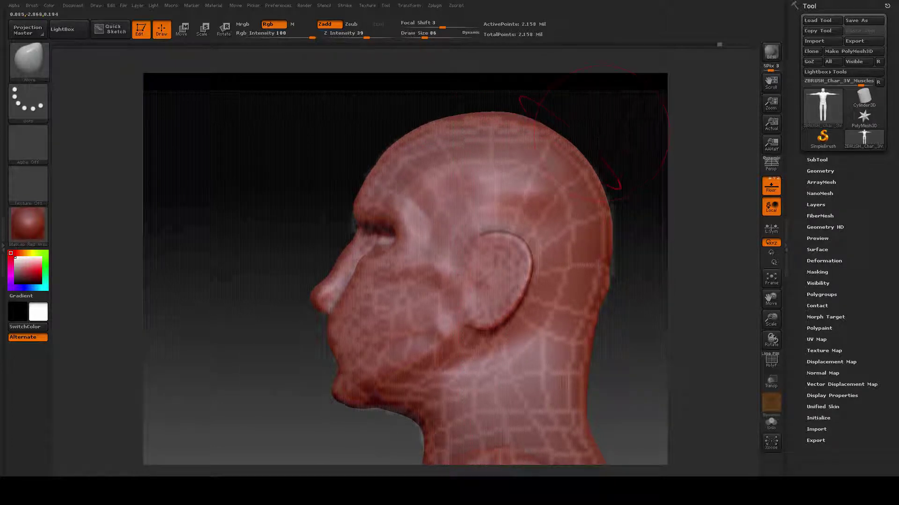
{"action": "left_click_drag", "start_coordinate": [571, 140], "coordinate": [576, 140]}
{"action": "left_click_drag", "start_coordinate": [605, 198], "coordinate": [614, 201]}
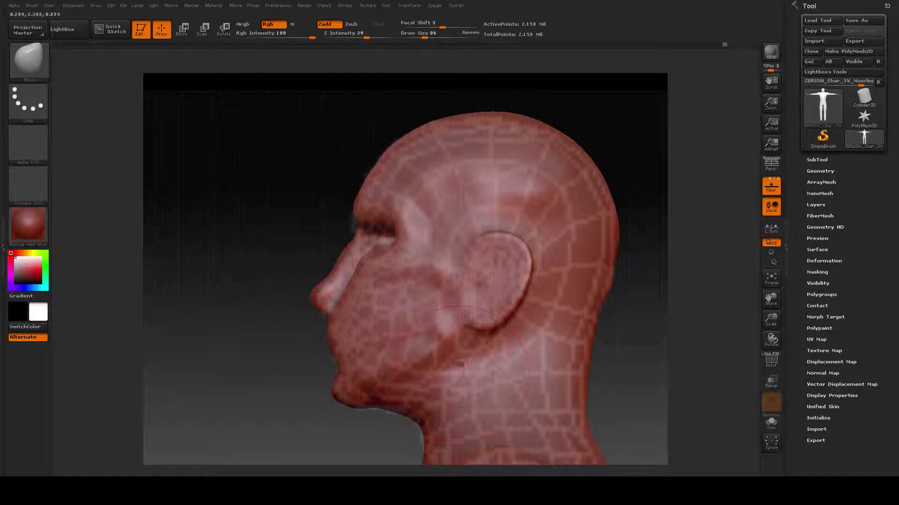
- Set the Draw Size to 311 and lift the toes and instep toward the side-view foot outline
{"action": "left_click_drag", "start_coordinate": [263, 270], "coordinate": [257, 243], "text": "alt"}
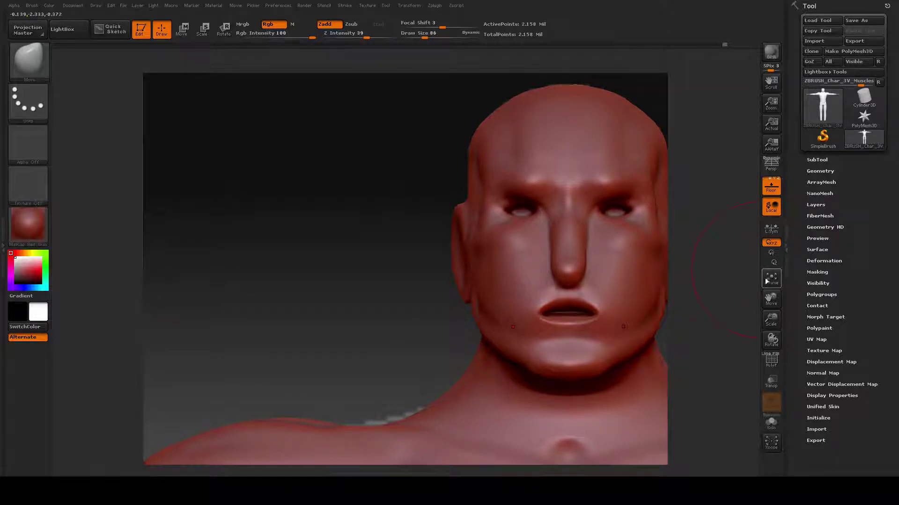
{"action": "left_click", "coordinate": [771, 278]}
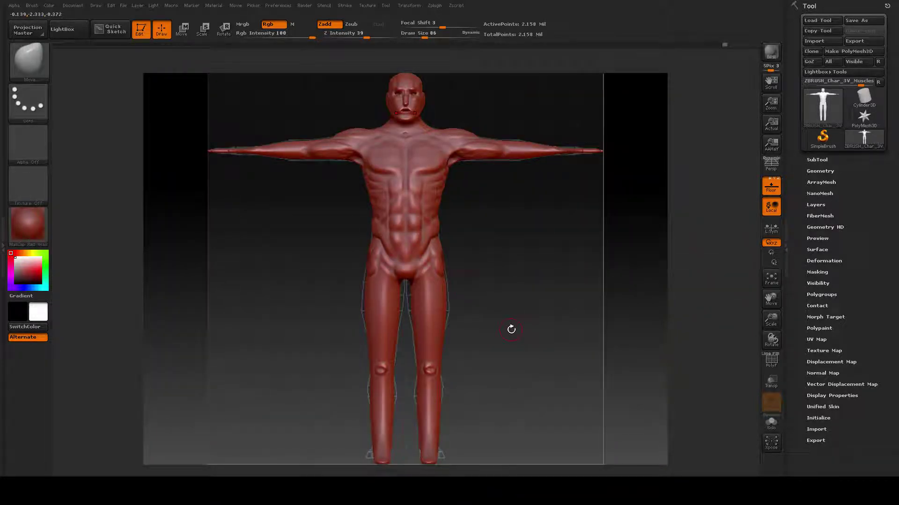
{"action": "mouse_move", "coordinate": [517, 314]}
{"action": "left_mouse_down"}
{"action": "mouse_move", "coordinate": [533, 313]}
{"action": "mouse_move", "coordinate": [529, 324]}
{"action": "mouse_move", "coordinate": [455, 337]}
{"action": "mouse_move", "coordinate": [469, 344]}
{"action": "left_mouse_up"}
{"action": "left_click_drag", "start_coordinate": [503, 372], "coordinate": [505, 325], "text": "alt"}
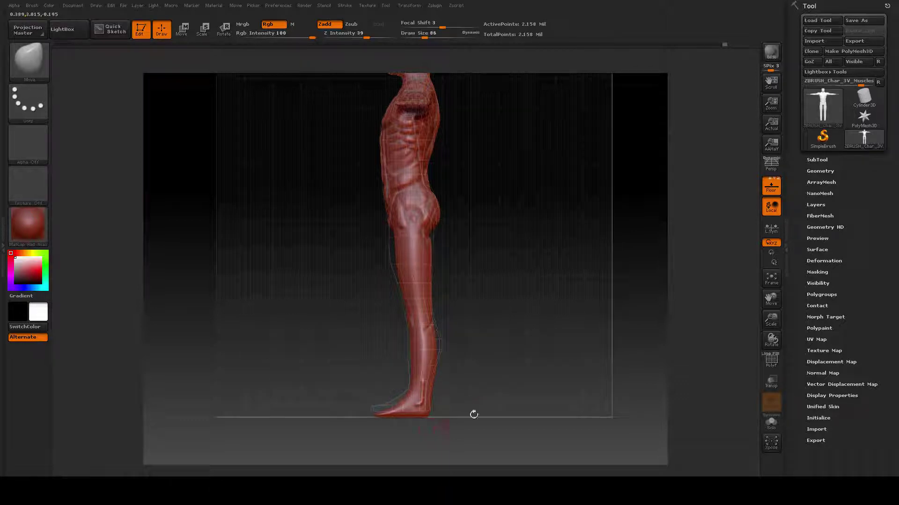
{"action": "left_click_drag", "start_coordinate": [486, 403], "coordinate": [495, 350], "text": "alt"}
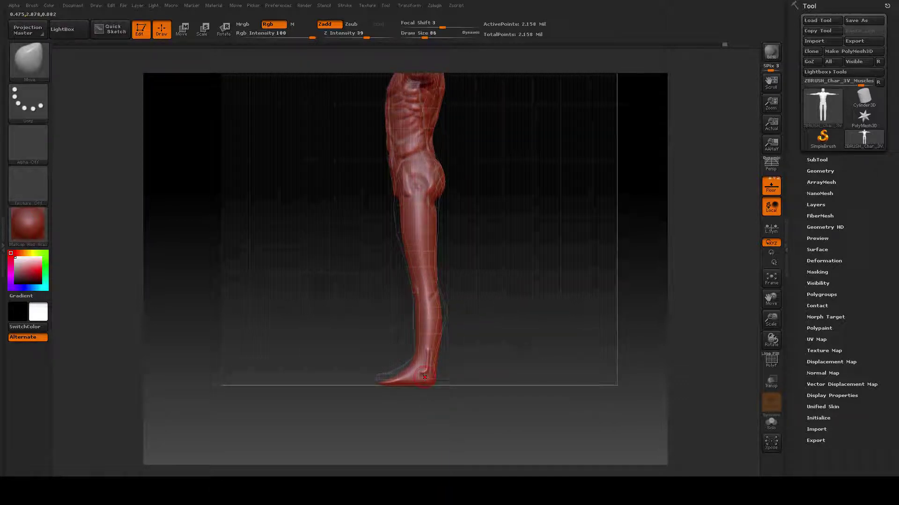
{"action": "key", "text": "space"}
{"action": "left_click_drag", "start_coordinate": [424, 342], "coordinate": [435, 343]}
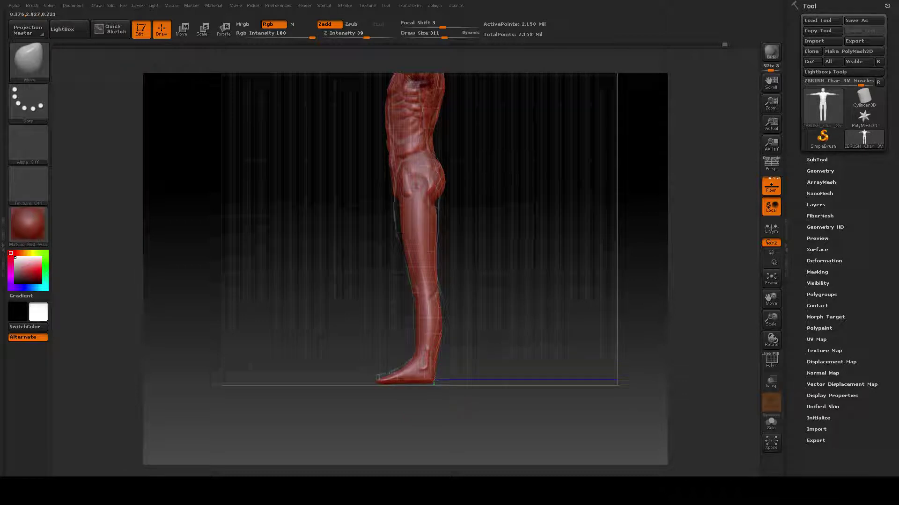
- Compare the torso, arms and legs with the front-view reference outline
{"action": "left_click_drag", "start_coordinate": [338, 227], "coordinate": [425, 295], "text": "shift"}
{"action": "key", "text": "f"}
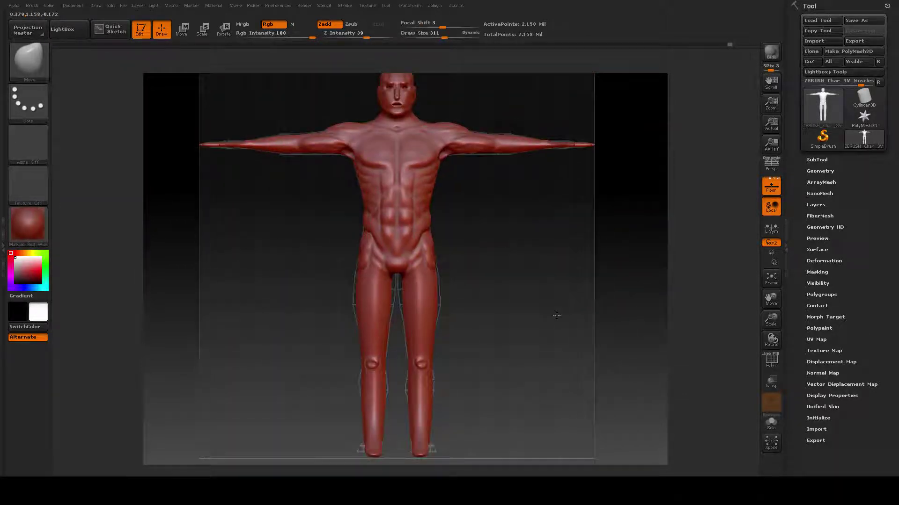
{"action": "left_click_drag", "start_coordinate": [562, 292], "coordinate": [562, 337], "text": "alt"}
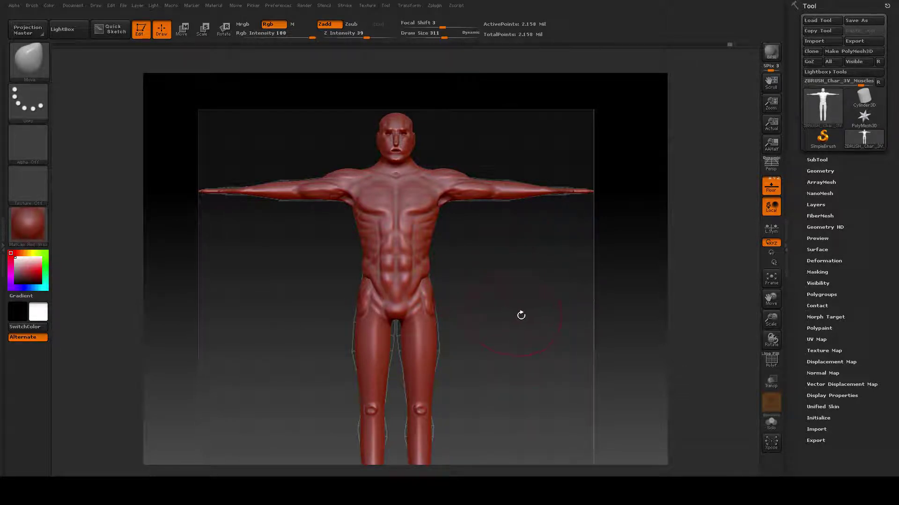
{"action": "right_click_drag", "start_coordinate": [521, 315], "coordinate": [565, 320], "text": "alt"}
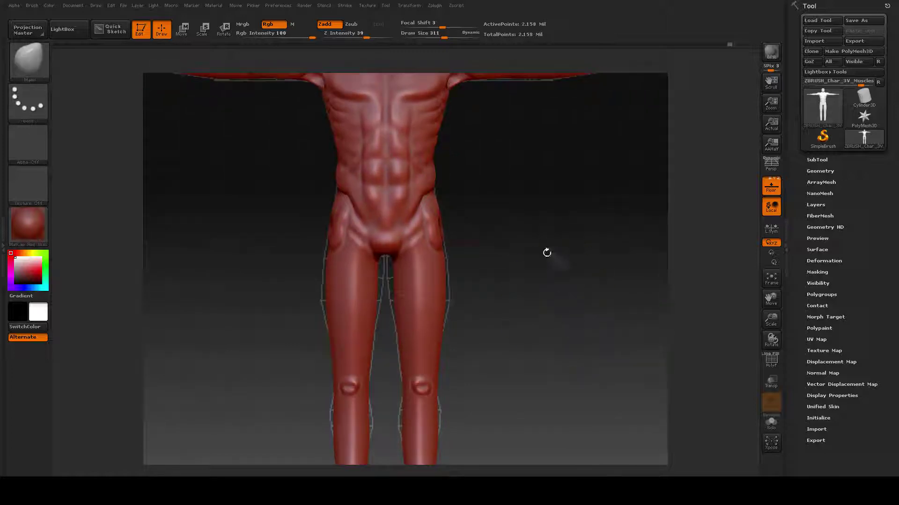
{"action": "right_click_drag", "start_coordinate": [546, 247], "coordinate": [551, 364], "text": "alt"}
{"action": "right_click_drag", "start_coordinate": [535, 302], "coordinate": [538, 306], "text": "alt"}
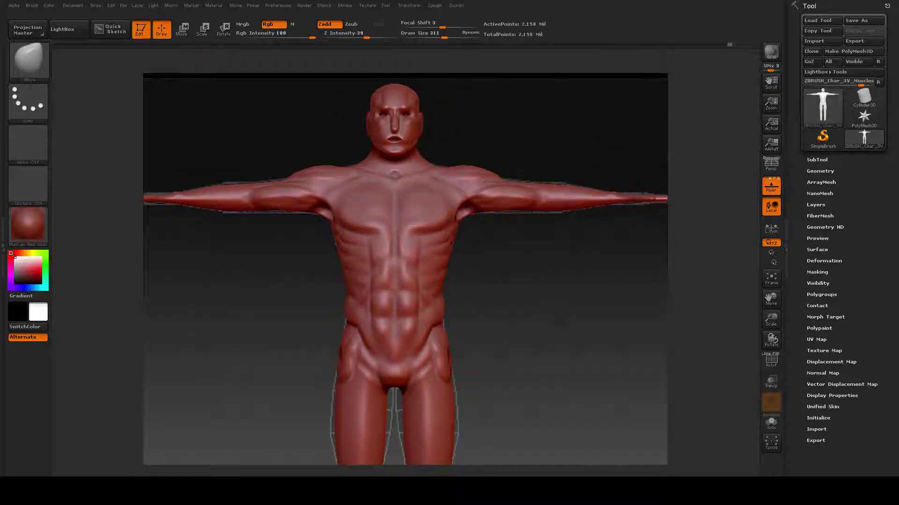
{"action": "mouse_move", "coordinate": [555, 351]}
{"action": "left_mouse_down", "text": "alt"}
{"action": "mouse_move", "coordinate": [550, 310]}
{"action": "mouse_move", "coordinate": [553, 339]}
{"action": "left_mouse_up", "text": "alt"}
{"action": "left_click_drag", "start_coordinate": [560, 220], "coordinate": [562, 356], "text": "alt"}
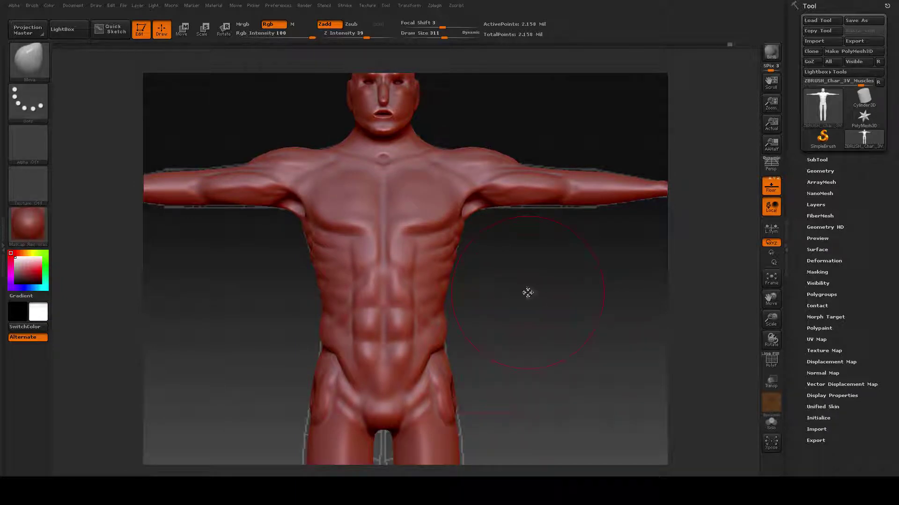
- Set the Draw Size to 270 and push the sides of the waist inward in the front view
{"action": "key", "text": "space"}
{"action": "left_click_drag", "start_coordinate": [528, 293], "coordinate": [517, 293]}
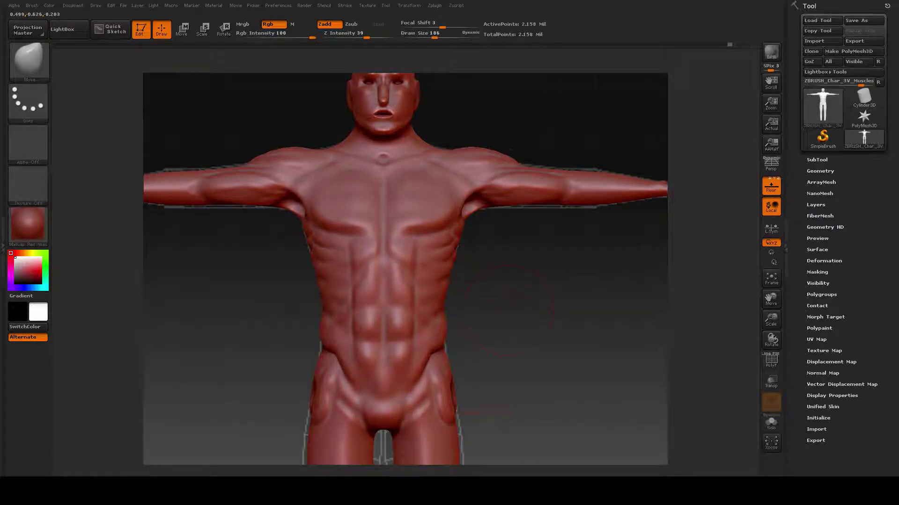
{"action": "left_click_drag", "start_coordinate": [507, 315], "coordinate": [508, 294], "text": "alt"}
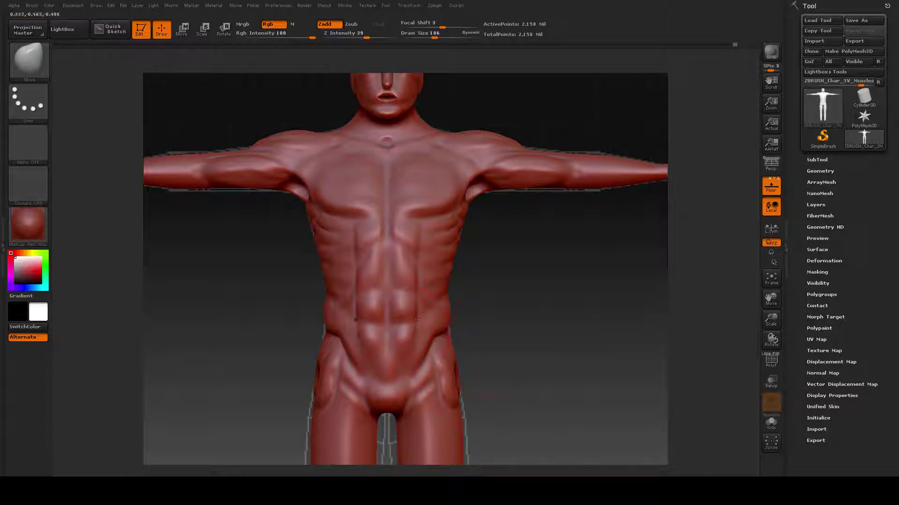
{"action": "key", "text": "space"}
{"action": "left_click_drag", "start_coordinate": [441, 292], "coordinate": [438, 290]}
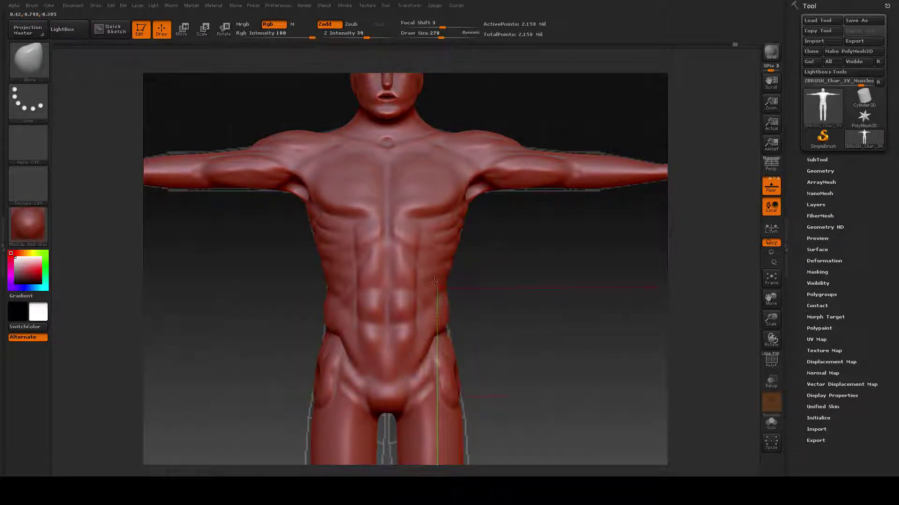
- Touch up the torso from the side, and push the sides of the rib cage inward in the front view
{"action": "mouse_move", "coordinate": [468, 288]}
{"action": "left_mouse_down"}
{"action": "mouse_move", "coordinate": [540, 303]}
{"action": "mouse_move", "coordinate": [526, 304]}
{"action": "left_mouse_up"}
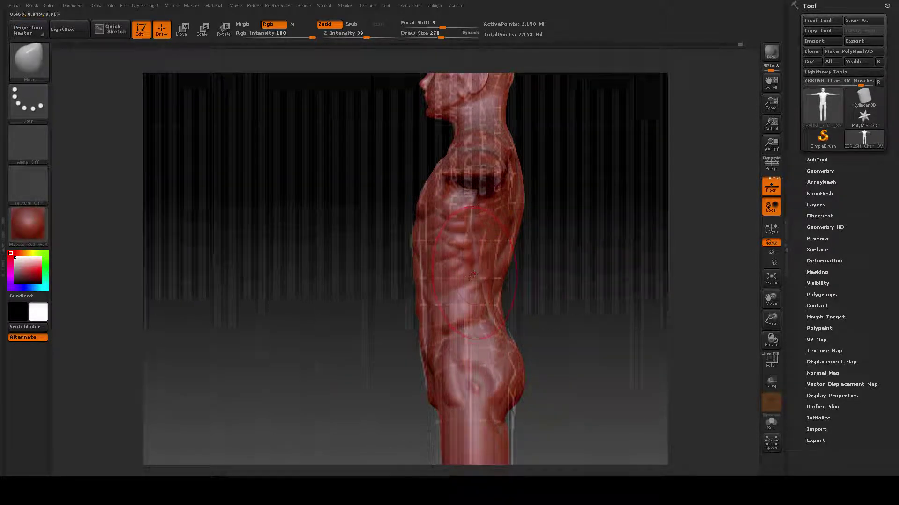
{"action": "left_click_drag", "start_coordinate": [557, 281], "coordinate": [512, 284]}
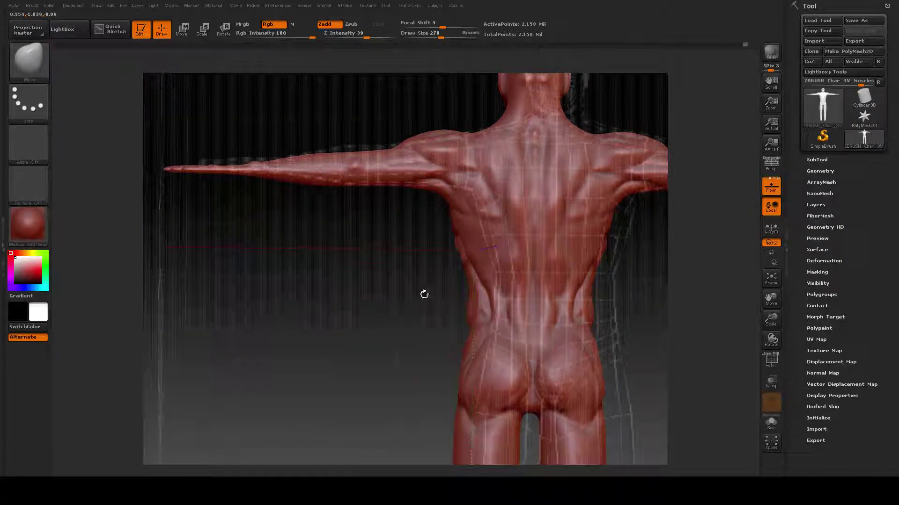
{"action": "left_click_drag", "start_coordinate": [423, 294], "coordinate": [520, 282]}
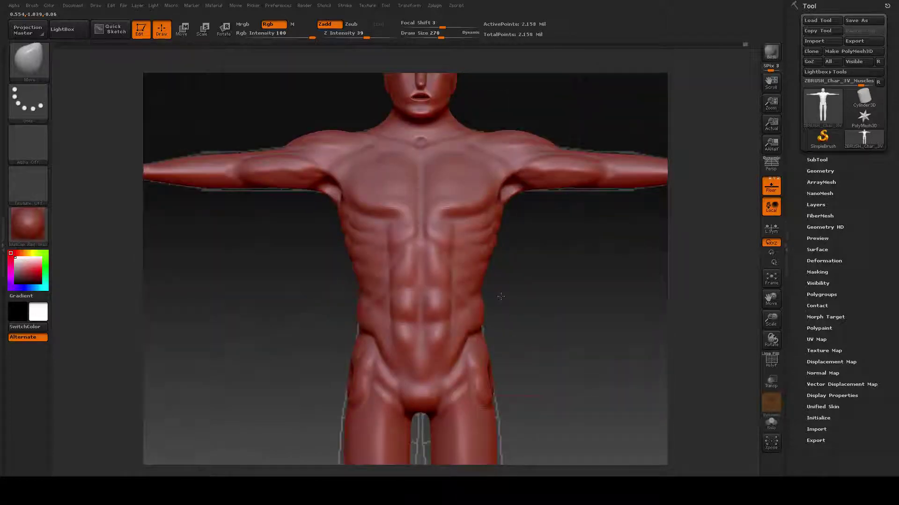
{"action": "right_click", "coordinate": [521, 281]}
{"action": "left_click_drag", "start_coordinate": [500, 241], "coordinate": [490, 244]}
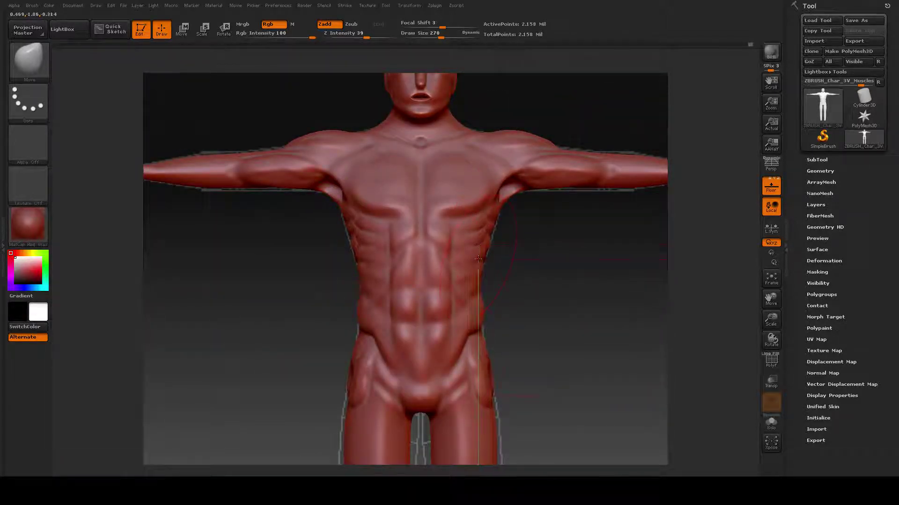
- Refine the back and flanks from behind and from the side, and reduce the Draw Size to 203
{"action": "left_click_drag", "start_coordinate": [518, 294], "coordinate": [480, 244]}
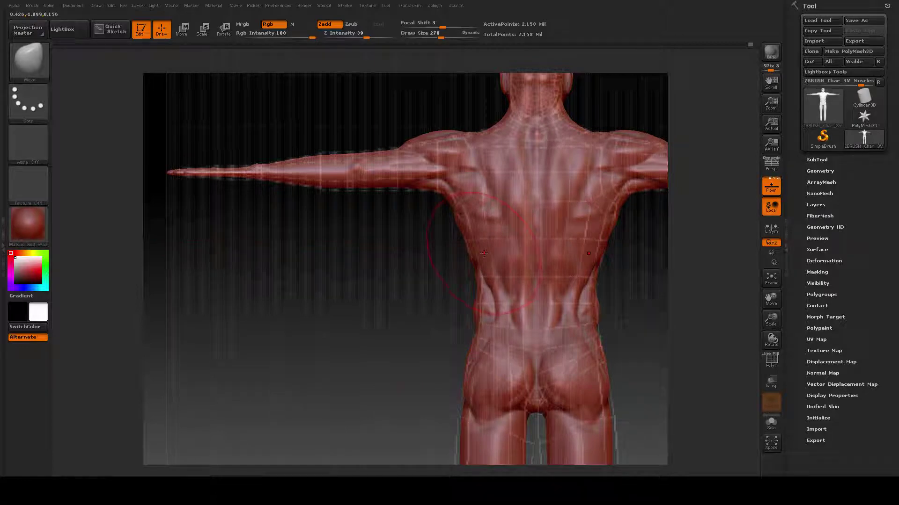
{"action": "left_click_drag", "start_coordinate": [357, 304], "coordinate": [403, 298]}
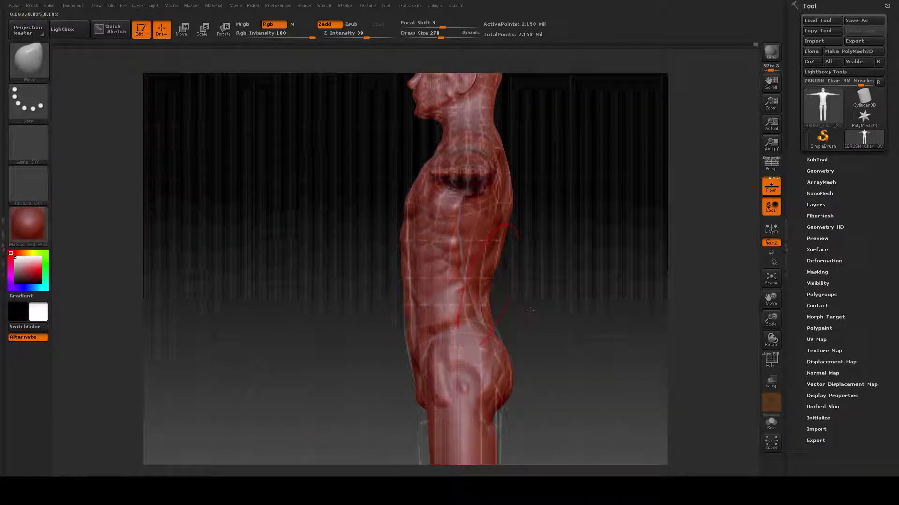
{"action": "left_click_drag", "start_coordinate": [531, 311], "coordinate": [581, 300]}
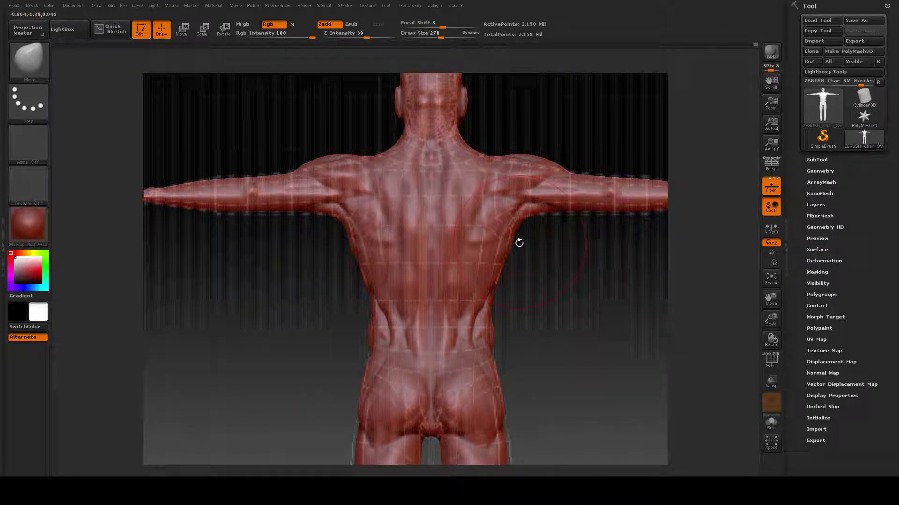
{"action": "key", "text": "space"}
{"action": "left_click_drag", "start_coordinate": [519, 247], "coordinate": [511, 237]}
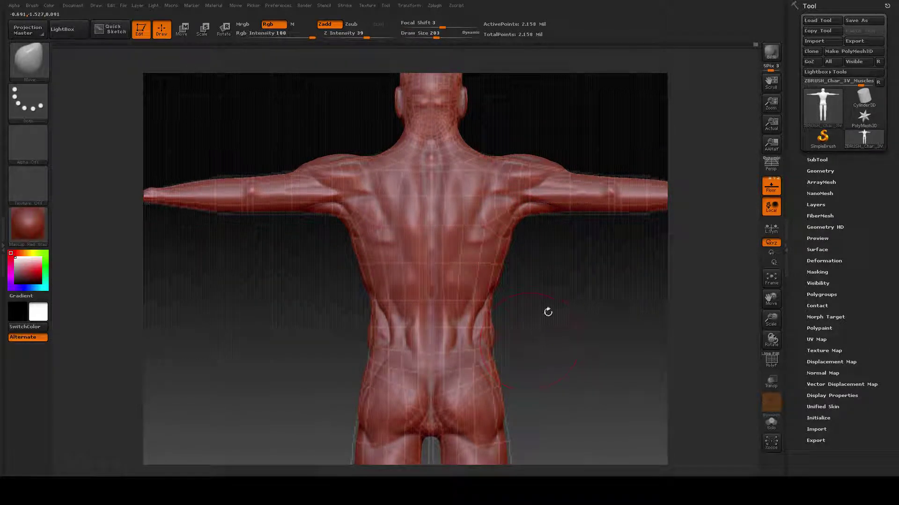
- Check the back and side against the references, and nudge the armpit contour slightly inward in the front view
{"action": "mouse_move", "coordinate": [553, 294]}
{"action": "right_mouse_down", "text": "alt"}
{"action": "mouse_move", "coordinate": [559, 326]}
{"action": "mouse_move", "coordinate": [572, 311]}
{"action": "mouse_move", "coordinate": [553, 309]}
{"action": "right_mouse_up", "text": "alt"}
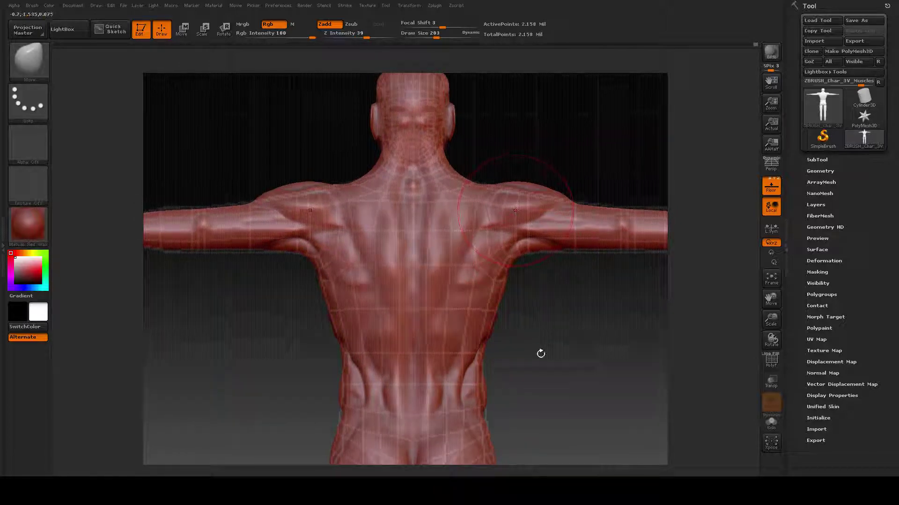
{"action": "right_click_drag", "start_coordinate": [554, 357], "coordinate": [565, 302], "text": "alt"}
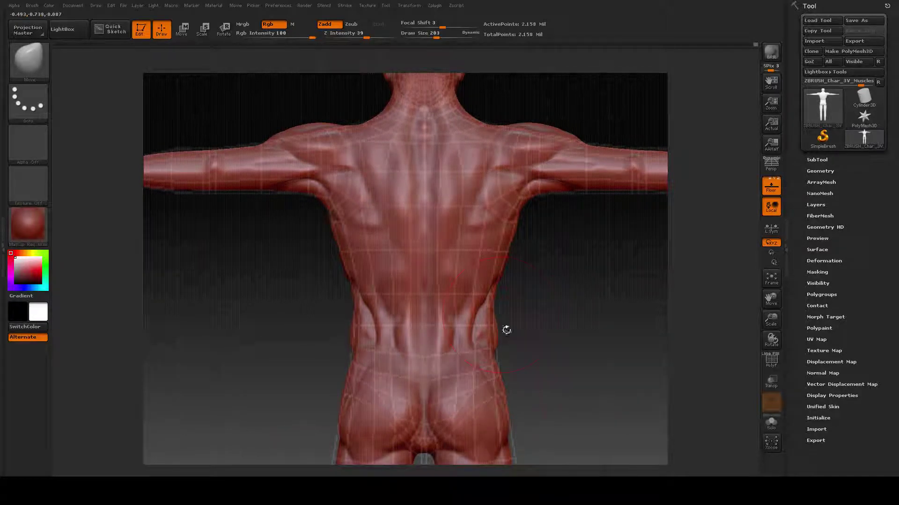
{"action": "right_click_drag", "start_coordinate": [537, 379], "coordinate": [534, 372], "text": "alt"}
{"action": "right_click_drag", "start_coordinate": [566, 252], "coordinate": [500, 354], "text": "alt"}
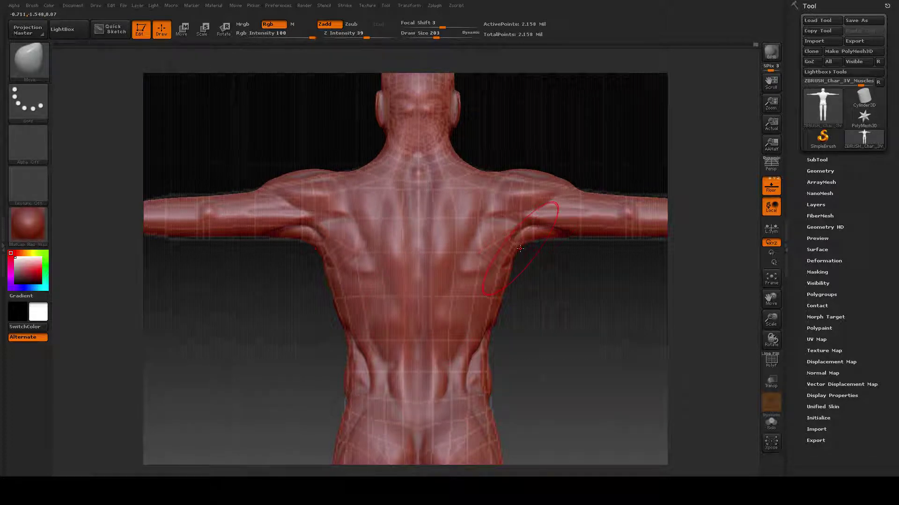
{"action": "left_click_drag", "start_coordinate": [553, 345], "coordinate": [578, 273]}
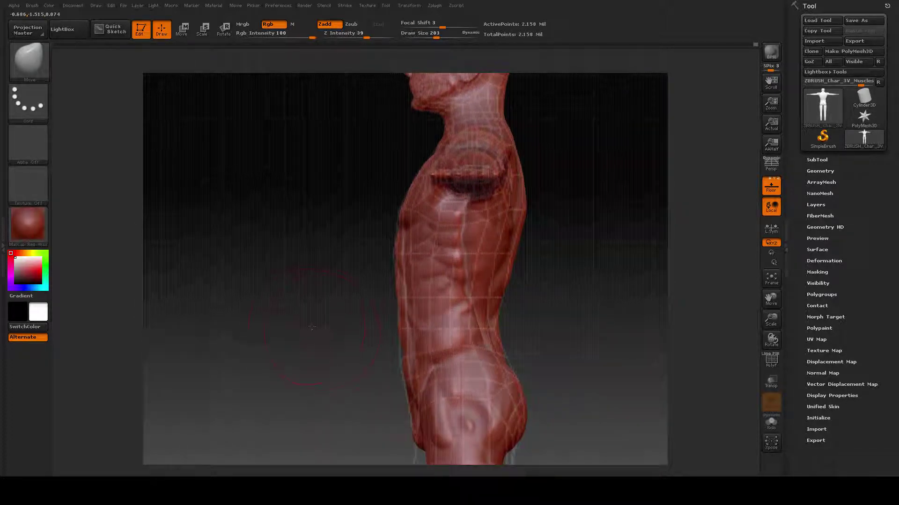
{"action": "left_click_drag", "start_coordinate": [312, 327], "coordinate": [414, 338]}
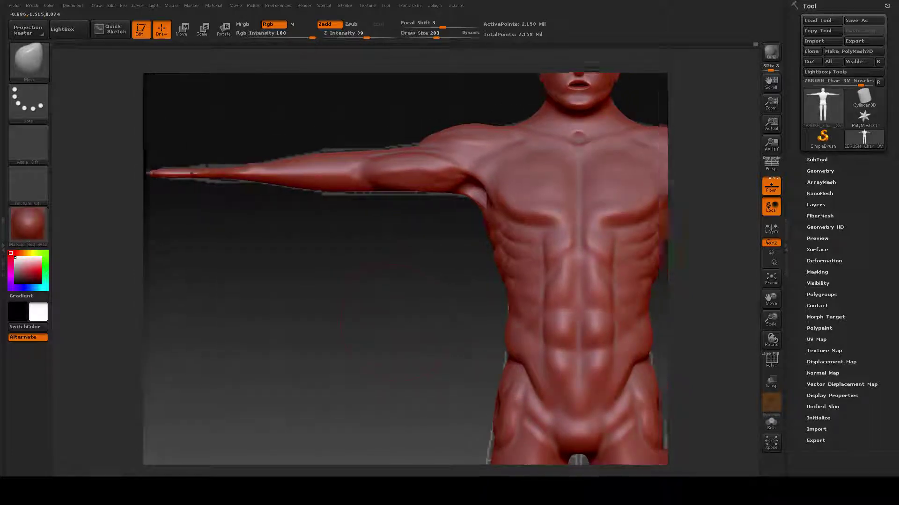
{"action": "left_click_drag", "start_coordinate": [749, 295], "coordinate": [565, 327], "text": "alt"}
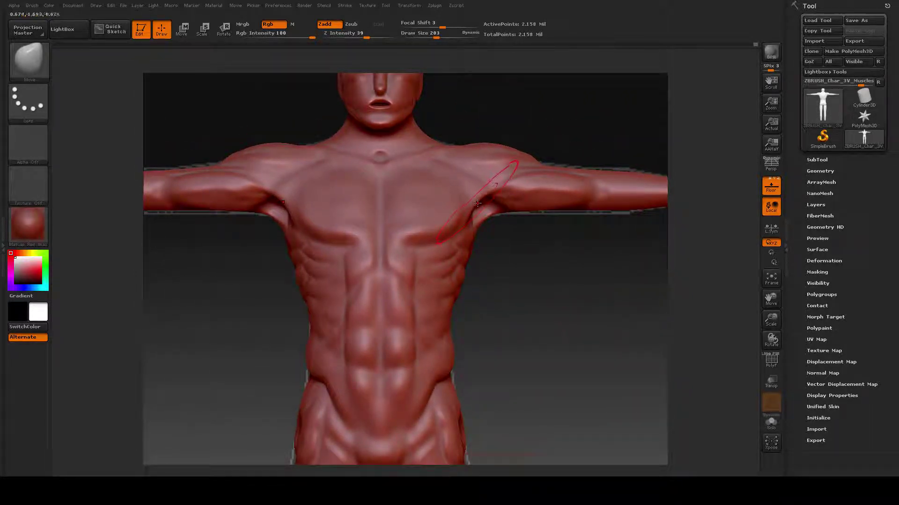
{"action": "left_click_drag", "start_coordinate": [487, 219], "coordinate": [482, 215]}
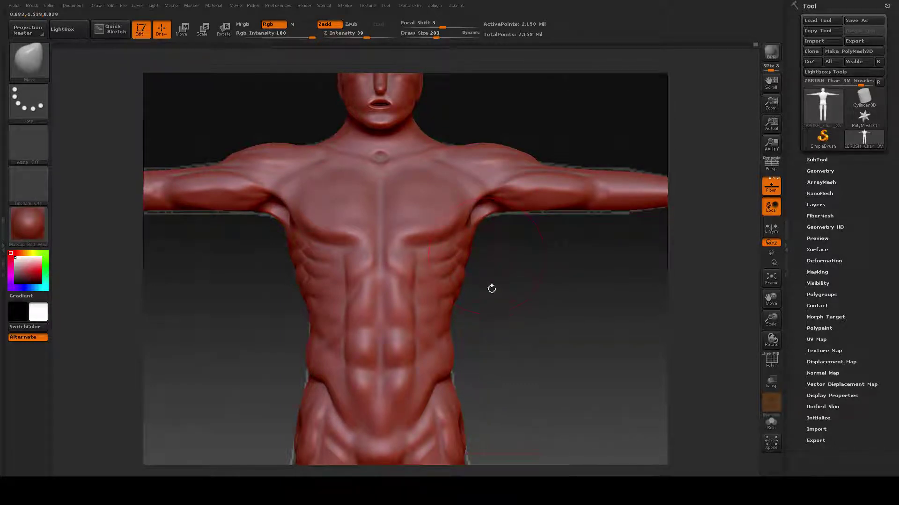
- Set the Draw Size to 93 and refine the upper hip contour just below the waist from the front and side
{"action": "left_click_drag", "start_coordinate": [534, 327], "coordinate": [560, 329]}
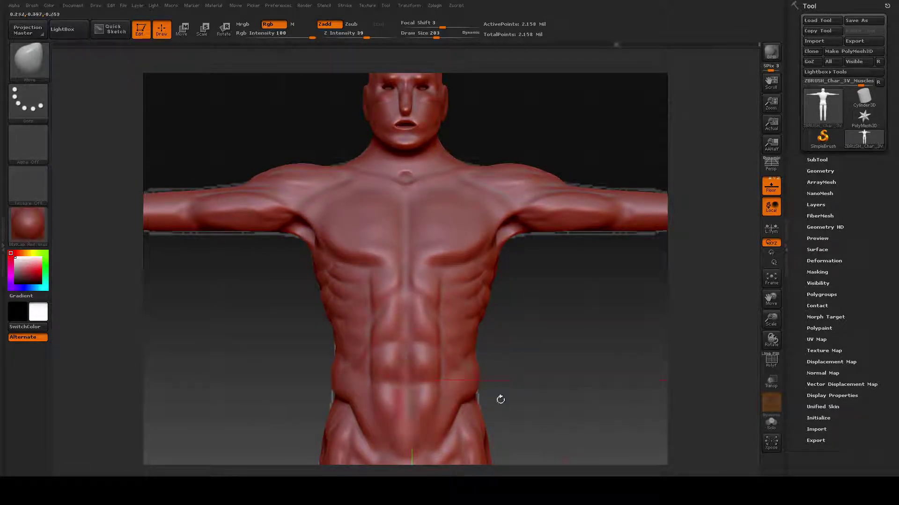
{"action": "mouse_move", "coordinate": [509, 401]}
{"action": "left_mouse_down"}
{"action": "mouse_move", "coordinate": [559, 374]}
{"action": "mouse_move", "coordinate": [562, 355]}
{"action": "mouse_move", "coordinate": [496, 352]}
{"action": "left_mouse_up"}
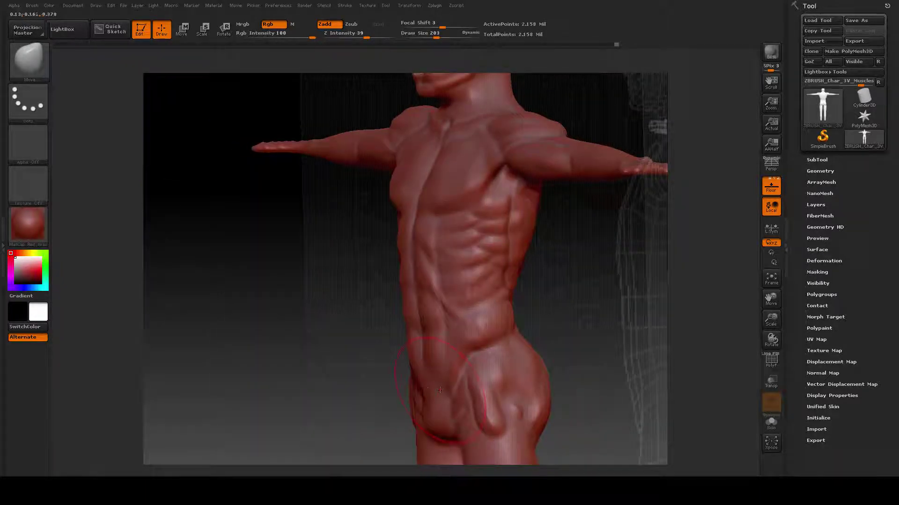
{"action": "left_click_drag", "start_coordinate": [311, 357], "coordinate": [338, 360]}
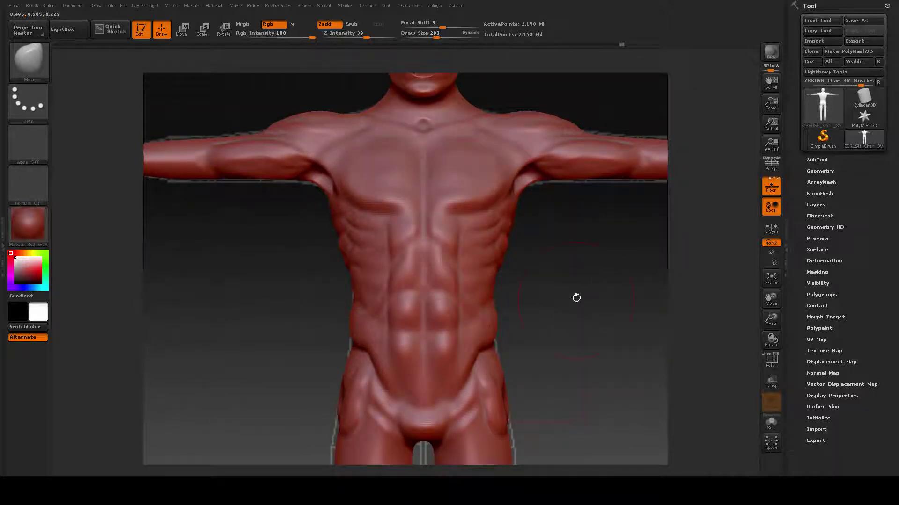
{"action": "left_click_drag", "start_coordinate": [564, 280], "coordinate": [479, 333], "text": "alt"}
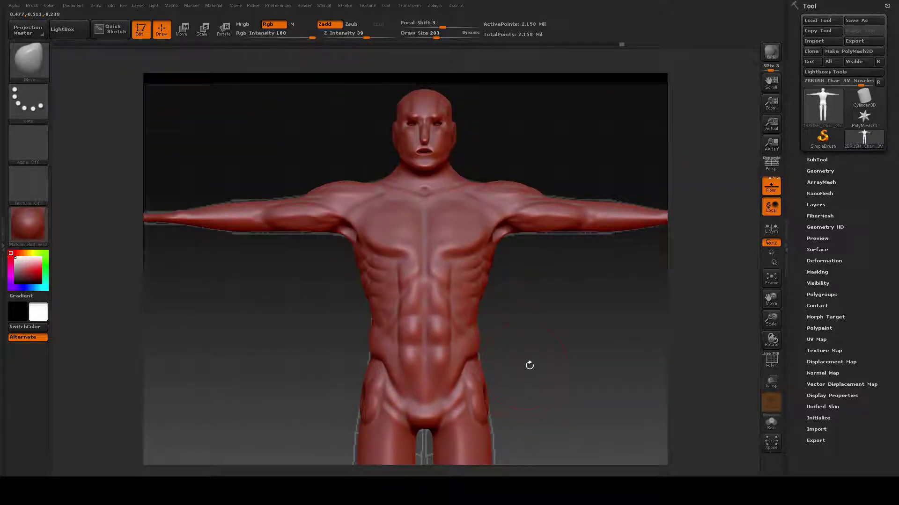
{"action": "left_click_drag", "start_coordinate": [530, 350], "coordinate": [529, 277], "text": "alt"}
{"action": "right_click_drag", "start_coordinate": [529, 277], "coordinate": [529, 318], "text": "ctrl"}
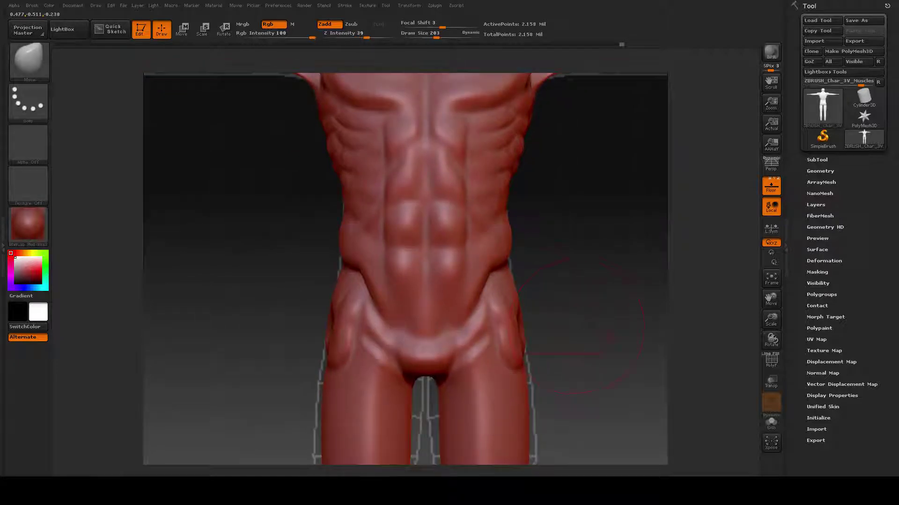
{"action": "left_click_drag", "start_coordinate": [529, 318], "coordinate": [608, 318]}
{"action": "mouse_move", "coordinate": [475, 316]}
{"action": "left_mouse_down"}
{"action": "mouse_move", "coordinate": [523, 320]}
{"action": "mouse_move", "coordinate": [474, 341]}
{"action": "mouse_move", "coordinate": [471, 319]}
{"action": "mouse_move", "coordinate": [423, 280]}
{"action": "mouse_move", "coordinate": [462, 279]}
{"action": "left_mouse_up"}
{"action": "key", "text": "space"}
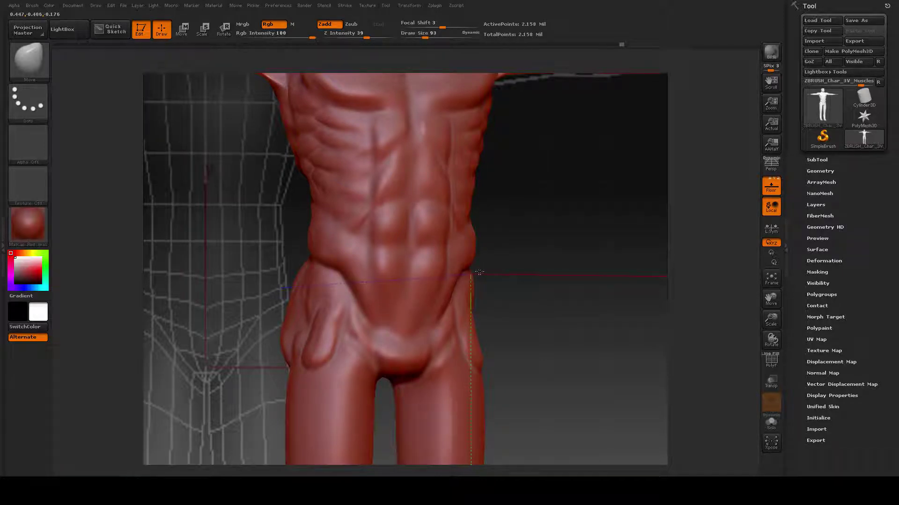
{"action": "left_click_drag", "start_coordinate": [510, 319], "coordinate": [410, 319]}
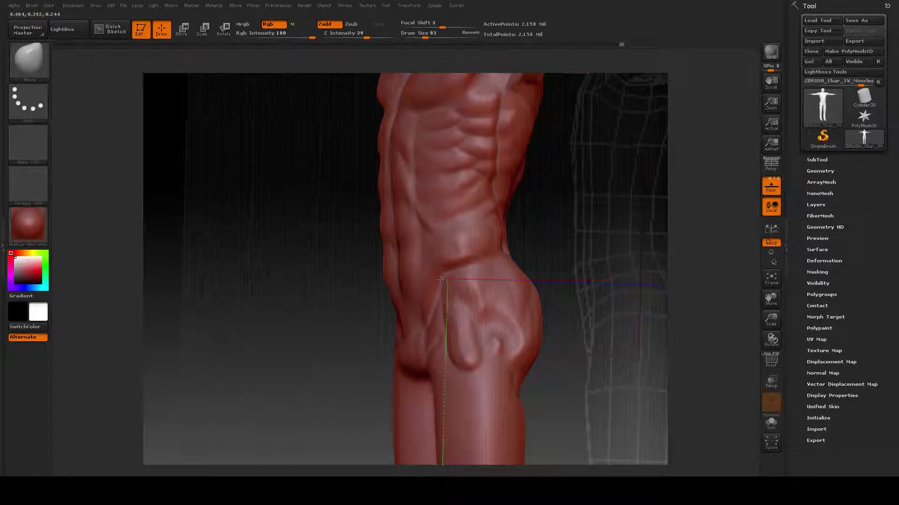
{"action": "mouse_move", "coordinate": [318, 335]}
{"action": "left_mouse_down"}
{"action": "mouse_move", "coordinate": [402, 339]}
{"action": "mouse_move", "coordinate": [499, 376]}
{"action": "left_mouse_up"}
{"action": "left_click_drag", "start_coordinate": [557, 374], "coordinate": [574, 341]}
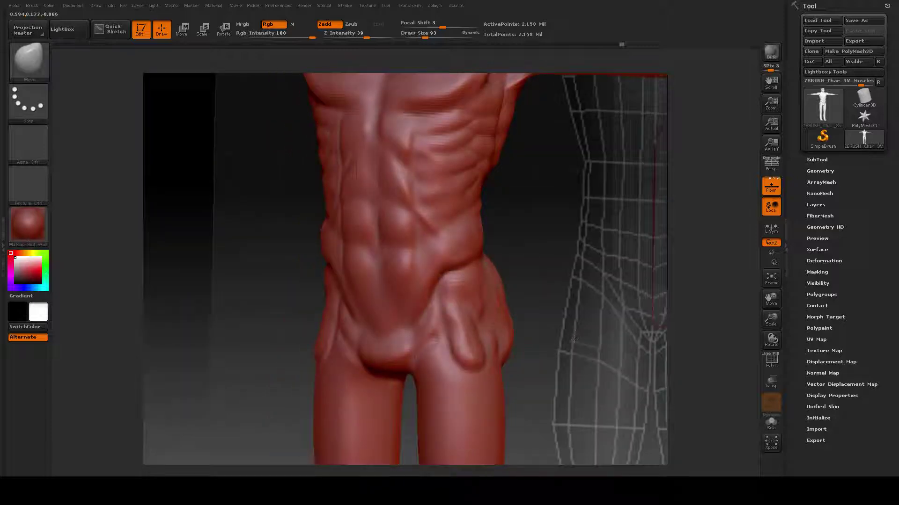
- Compare the whole figure's silhouette with the reference outlines from the front, back and side
{"action": "mouse_move", "coordinate": [574, 339]}
{"action": "right_mouse_down", "text": "alt"}
{"action": "mouse_move", "coordinate": [576, 318]}
{"action": "mouse_move", "coordinate": [527, 338]}
{"action": "right_mouse_up", "text": "alt"}
{"action": "left_click_drag", "start_coordinate": [527, 337], "coordinate": [535, 354]}
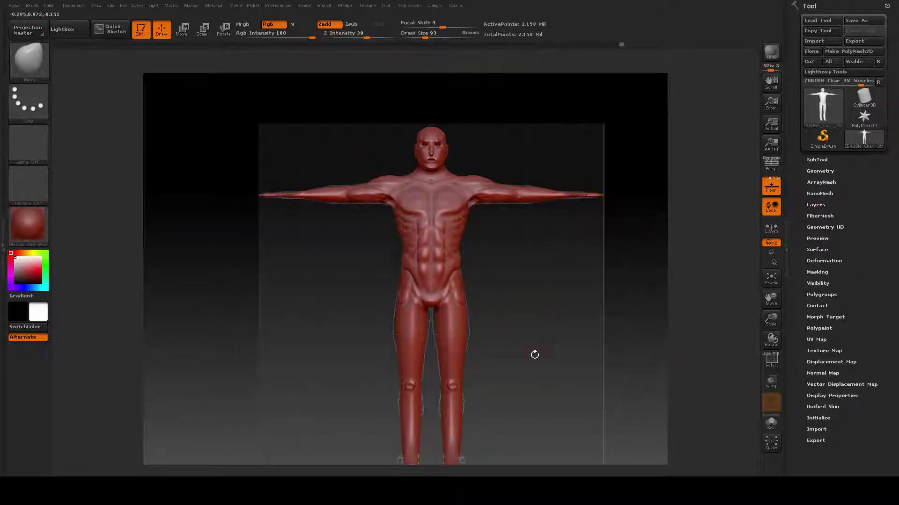
{"action": "left_click_drag", "start_coordinate": [573, 298], "coordinate": [475, 299]}
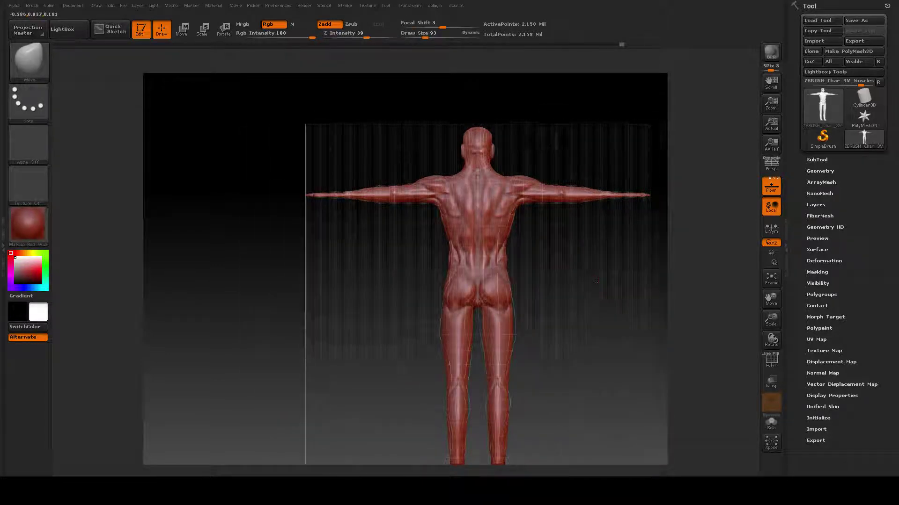
{"action": "left_click_drag", "start_coordinate": [587, 284], "coordinate": [601, 283]}
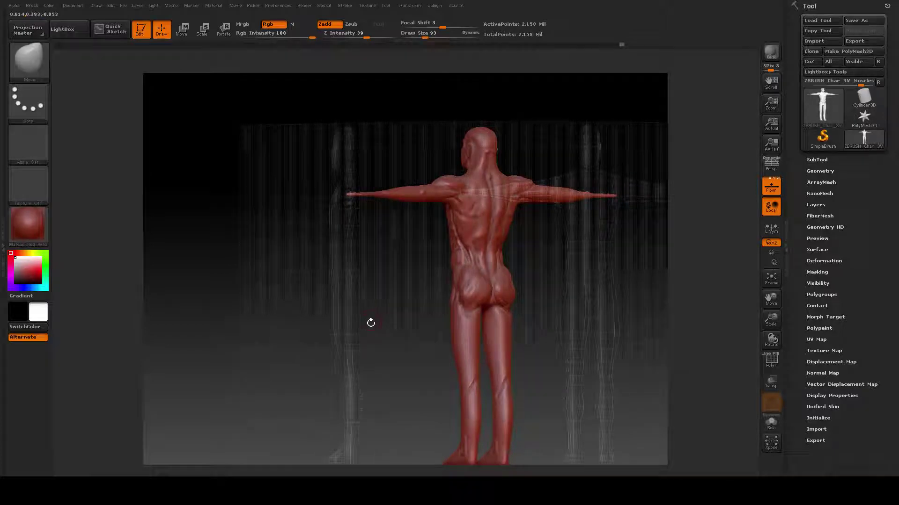
{"action": "mouse_move", "coordinate": [368, 330]}
{"action": "left_mouse_down"}
{"action": "mouse_move", "coordinate": [417, 318]}
{"action": "mouse_move", "coordinate": [396, 323]}
{"action": "mouse_move", "coordinate": [426, 326]}
{"action": "left_mouse_up"}
{"action": "mouse_move", "coordinate": [487, 325]}
{"action": "right_mouse_down", "text": "alt"}
{"action": "mouse_move", "coordinate": [458, 313]}
{"action": "mouse_move", "coordinate": [458, 375]}
{"action": "right_mouse_up", "text": "alt"}
{"action": "right_click_drag", "start_coordinate": [572, 315], "coordinate": [638, 323], "text": "ctrl"}
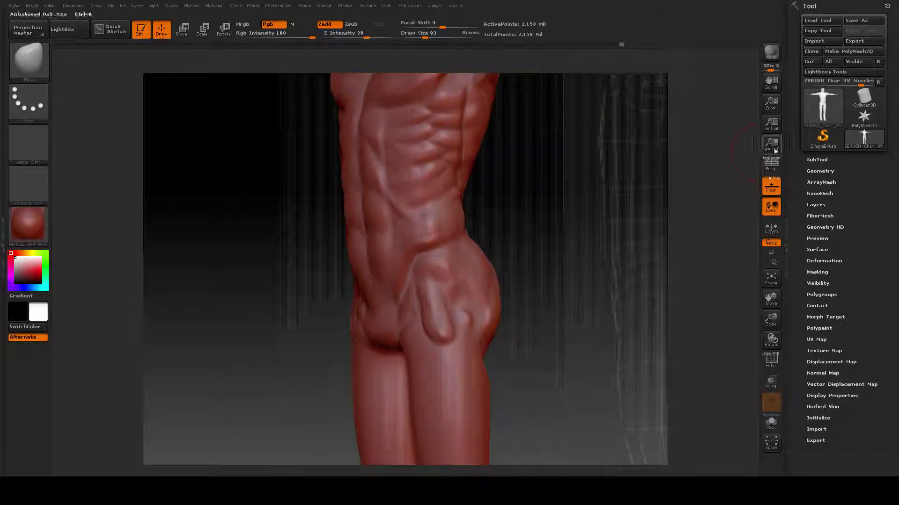
- Turn on perspective distortion, set the Draw Size to 145 and adjust the outer hip and buttock contour in a three-quarter view
{"action": "key", "text": "p"}
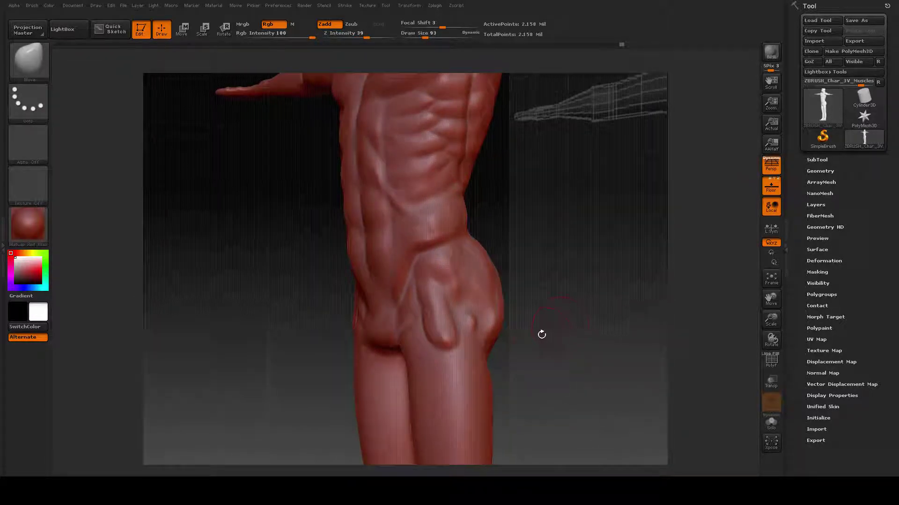
{"action": "left_click_drag", "start_coordinate": [561, 268], "coordinate": [573, 320]}
{"action": "right_click_drag", "start_coordinate": [603, 365], "coordinate": [567, 365], "text": "ctrl"}
{"action": "mouse_move", "coordinate": [566, 339]}
{"action": "left_mouse_down"}
{"action": "mouse_move", "coordinate": [532, 324]}
{"action": "mouse_move", "coordinate": [567, 323]}
{"action": "mouse_move", "coordinate": [524, 330]}
{"action": "mouse_move", "coordinate": [554, 344]}
{"action": "mouse_move", "coordinate": [527, 345]}
{"action": "mouse_move", "coordinate": [561, 342]}
{"action": "left_mouse_up"}
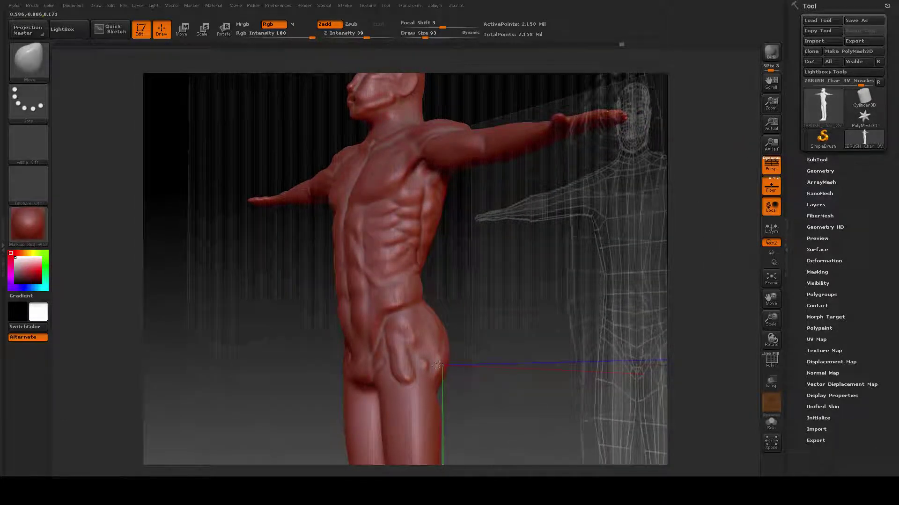
{"action": "left_click_drag", "start_coordinate": [460, 368], "coordinate": [487, 346]}
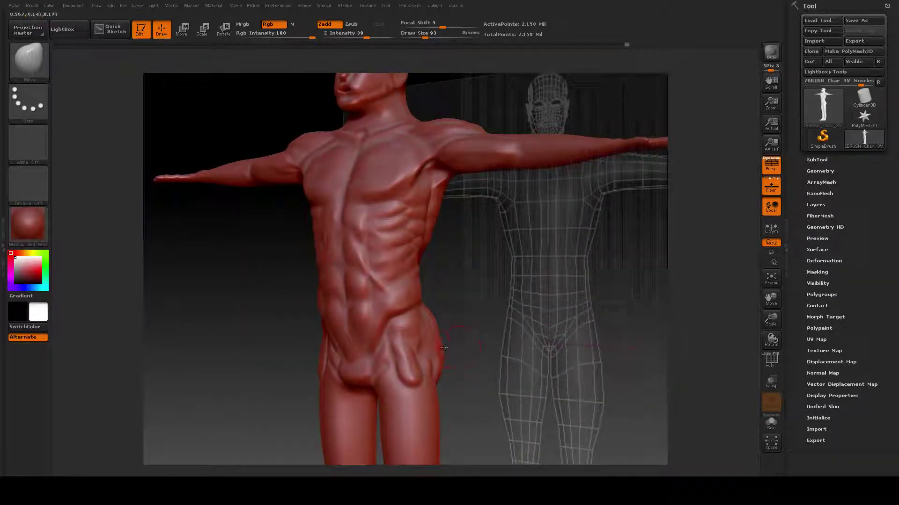
{"action": "key", "text": "space"}
{"action": "left_click_drag", "start_coordinate": [447, 320], "coordinate": [453, 319]}
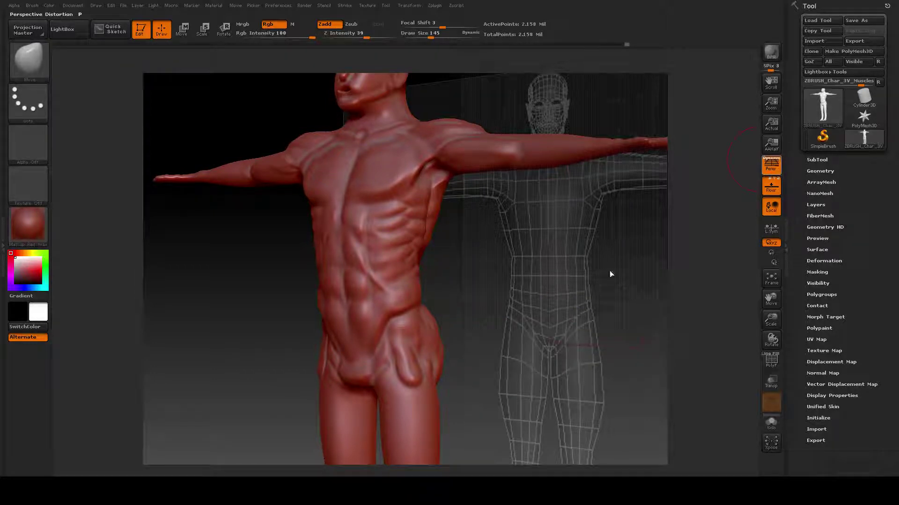
- Turn off perspective distortion and pull the front of the upper thigh forward to the reference outline in the side view
{"action": "left_click", "coordinate": [772, 167]}
{"action": "mouse_move", "coordinate": [527, 334]}
{"action": "left_mouse_down"}
{"action": "mouse_move", "coordinate": [547, 339]}
{"action": "mouse_move", "coordinate": [365, 339]}
{"action": "mouse_move", "coordinate": [513, 339]}
{"action": "mouse_move", "coordinate": [527, 249]}
{"action": "left_mouse_up"}
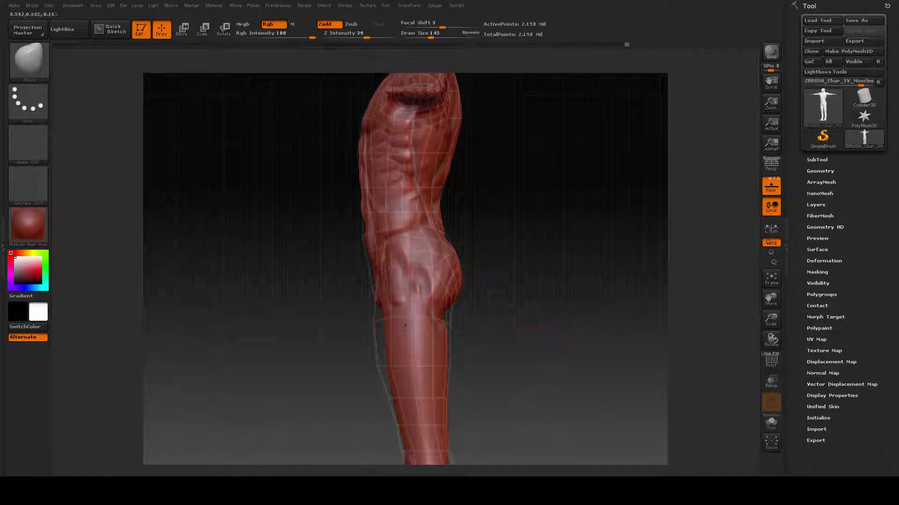
{"action": "left_click_drag", "start_coordinate": [389, 315], "coordinate": [382, 328]}
{"action": "left_click_drag", "start_coordinate": [481, 322], "coordinate": [613, 322]}
{"action": "left_click_drag", "start_coordinate": [541, 263], "coordinate": [572, 117], "text": "alt"}
{"action": "left_click_drag", "start_coordinate": [448, 325], "coordinate": [489, 305], "text": "alt"}
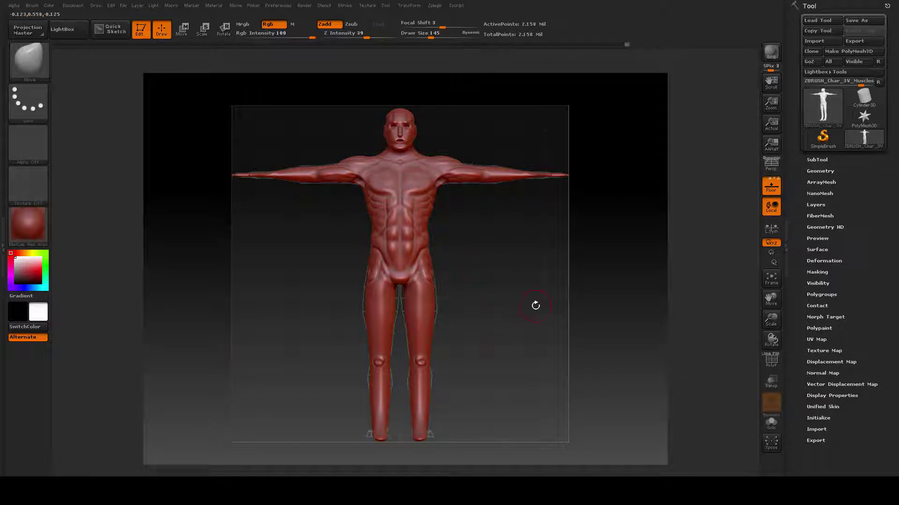
{"action": "mouse_move", "coordinate": [524, 288]}
{"action": "right_mouse_down", "text": "alt"}
{"action": "mouse_move", "coordinate": [521, 297]}
{"action": "mouse_move", "coordinate": [530, 283]}
{"action": "mouse_move", "coordinate": [516, 285]}
{"action": "mouse_move", "coordinate": [514, 273]}
{"action": "right_mouse_up", "text": "alt"}
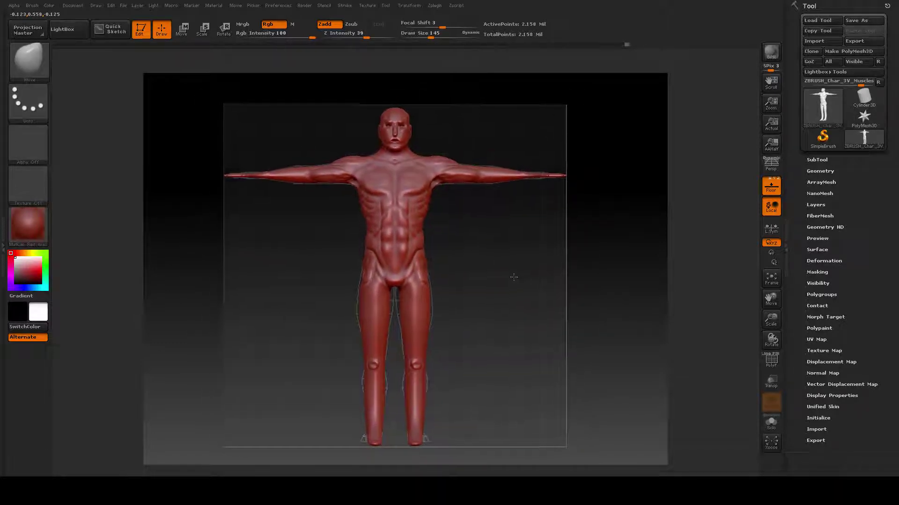